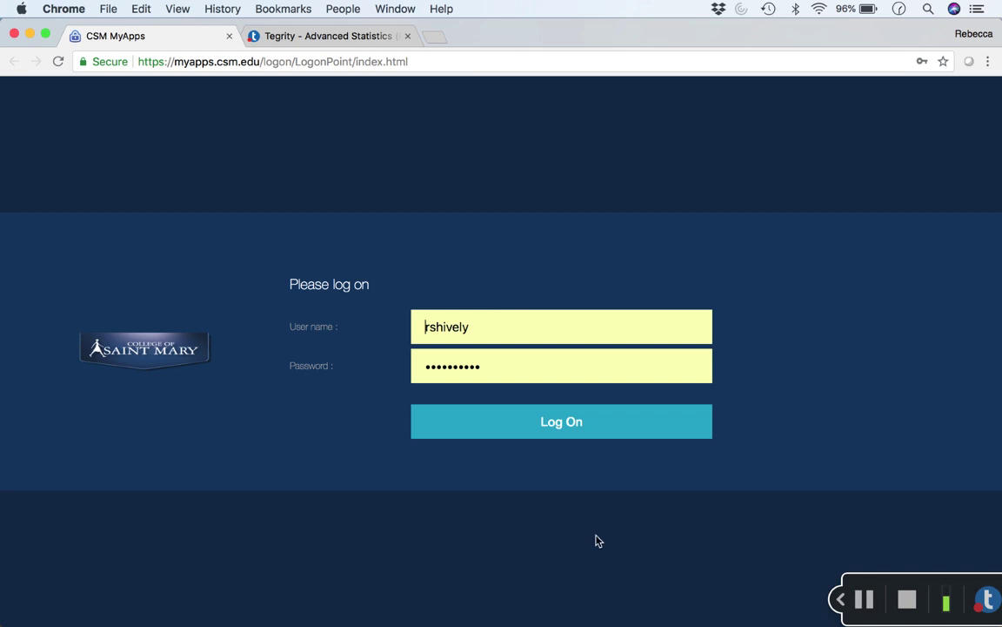
Replace the autofilled user name with the shared SPSS student account name and enter the account password.
click(490, 331)
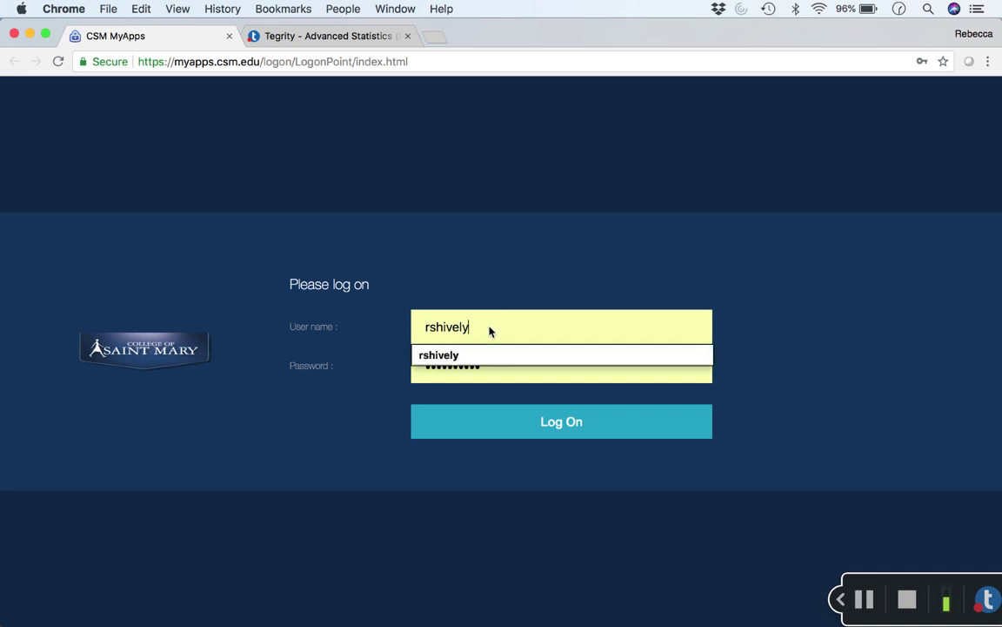
drag(490, 330, 399, 326)
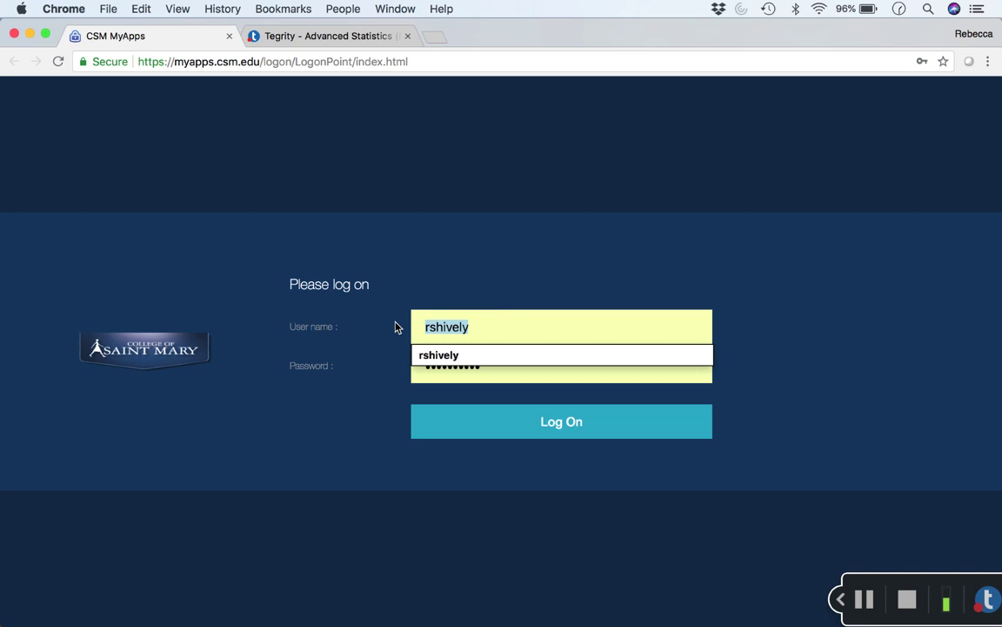
text(s)
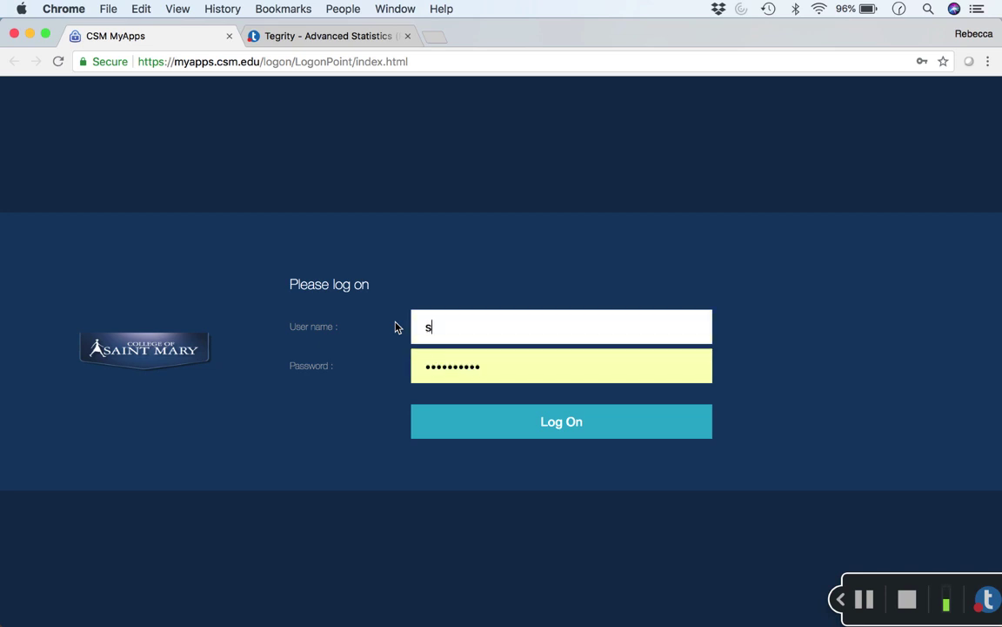
text(pss_student1)
key(Tab)
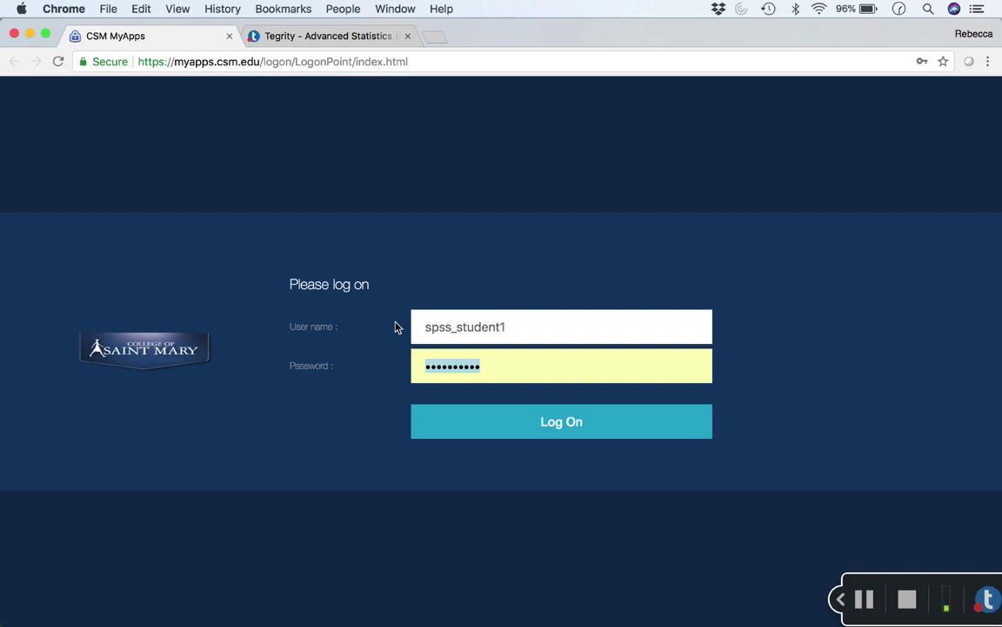
text(spss)
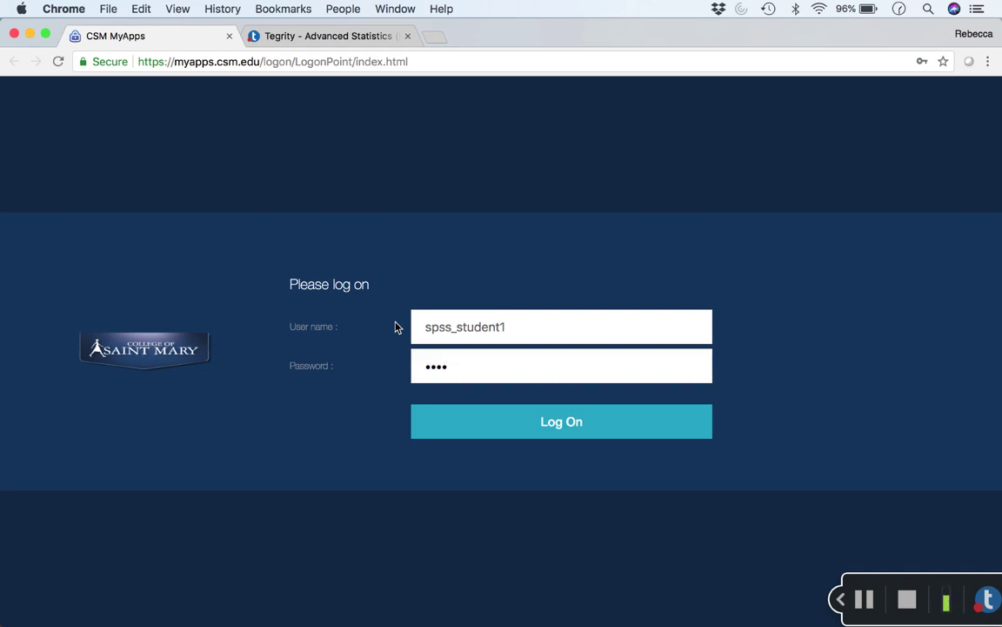
Log on to reach the All Apps page, then open and close the account menu.
click(519, 421)
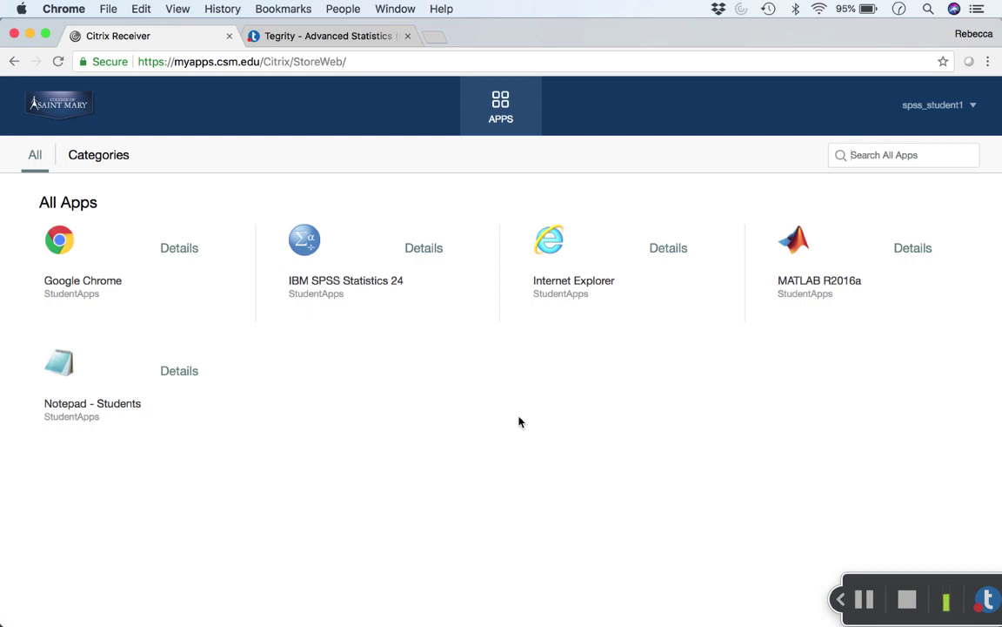
click(963, 108)
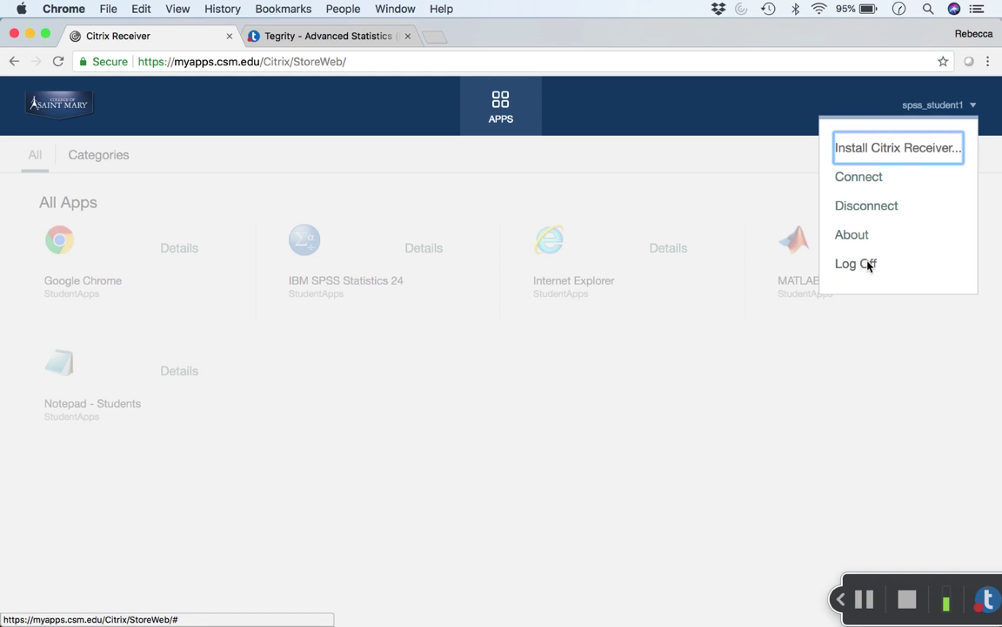
click(834, 393)
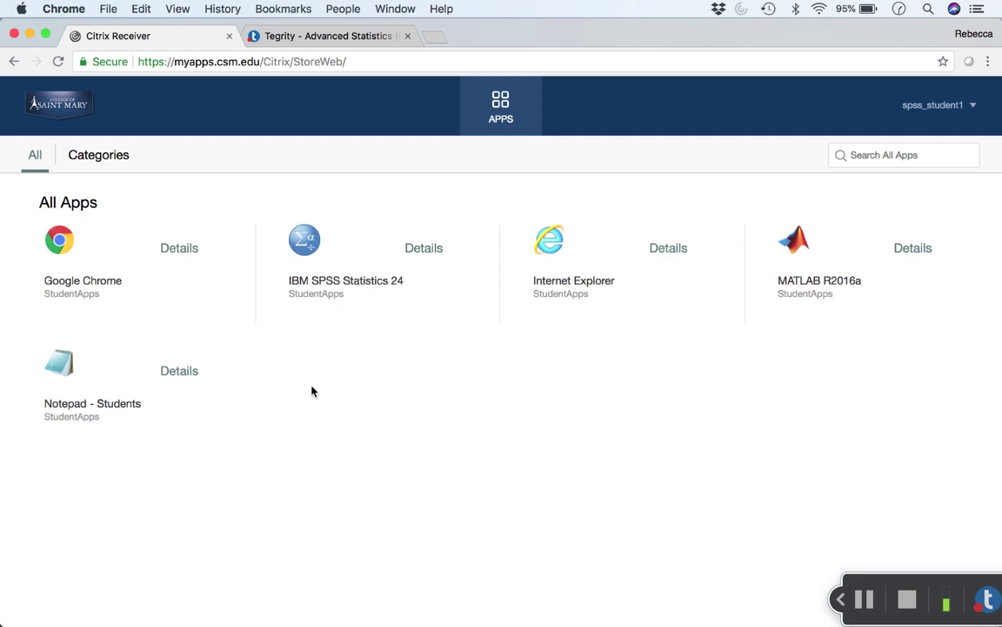
Launch IBM SPSS Statistics 24 from its app tile and close the welcome dialog.
click(330, 283)
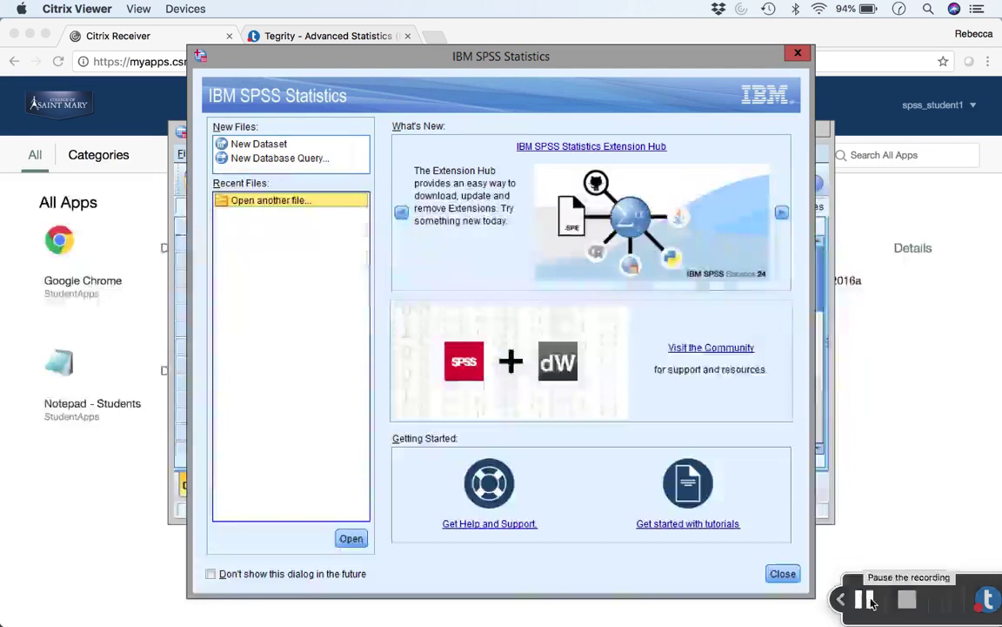
click(788, 573)
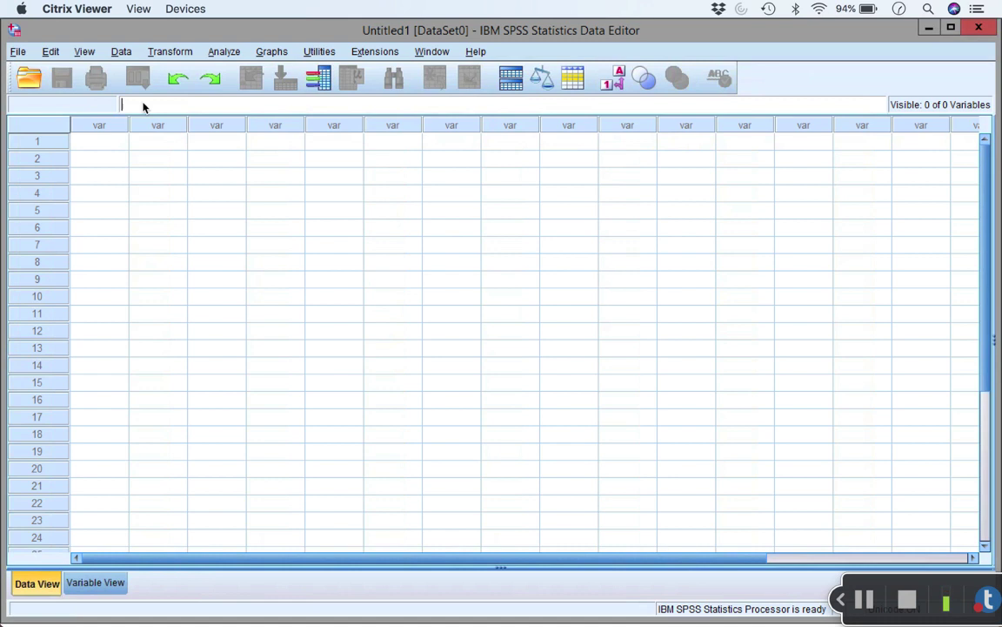
Enter 1 in row 1 of the first column, creating VAR00001 with value 1.00.
click(110, 142)
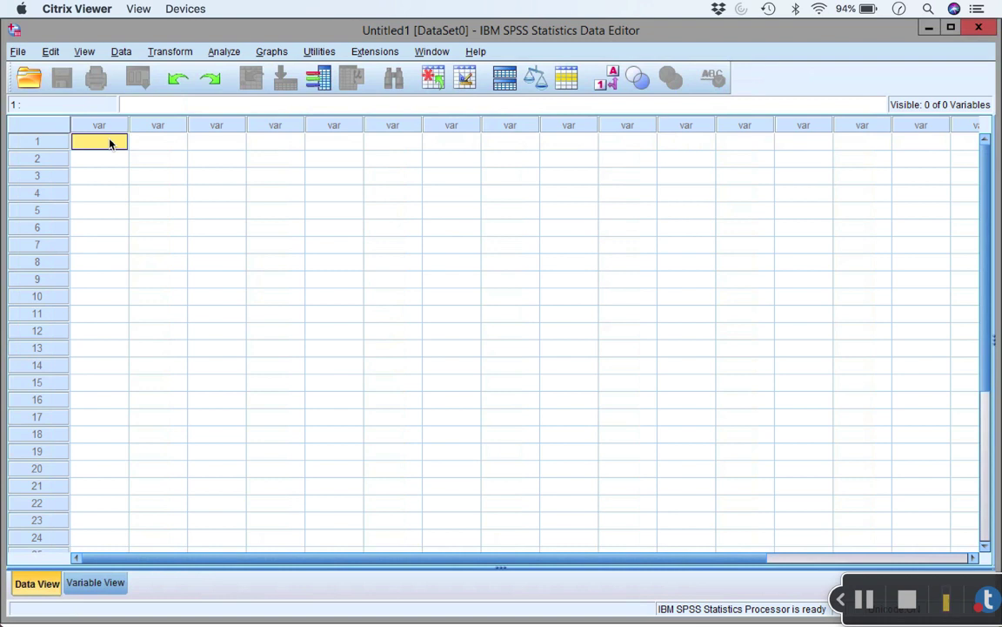
text(1)
key(Return)
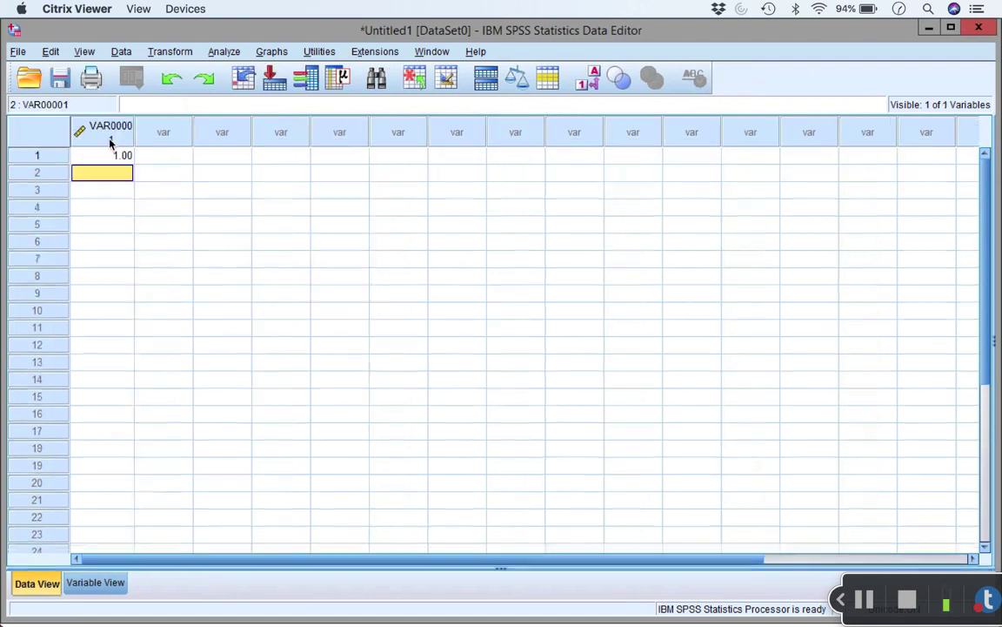
click(28, 54)
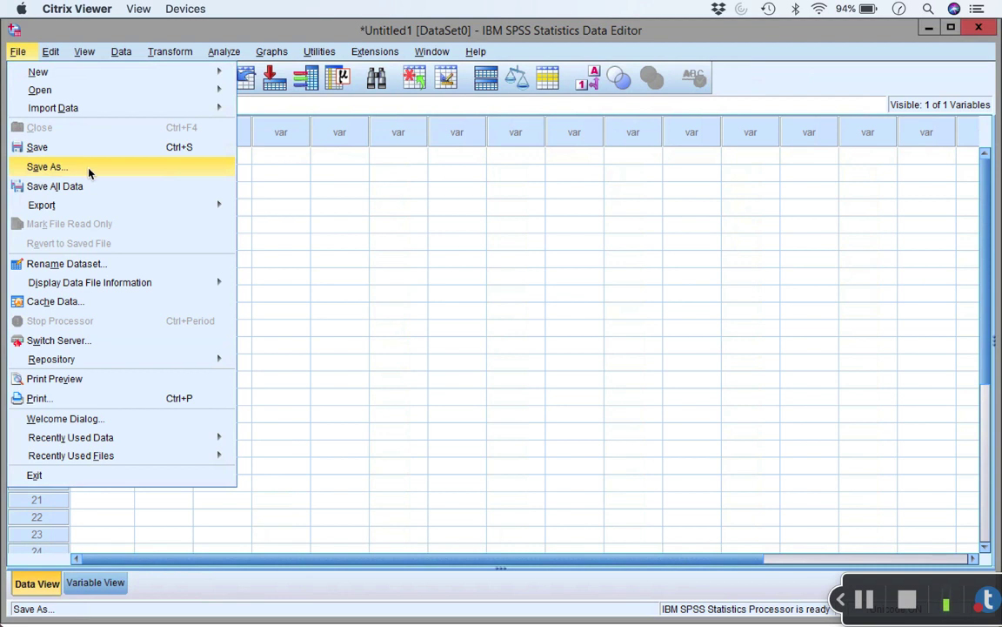
Choose Save As and grant Citrix Viewer Read & Write access to local files.
click(89, 170)
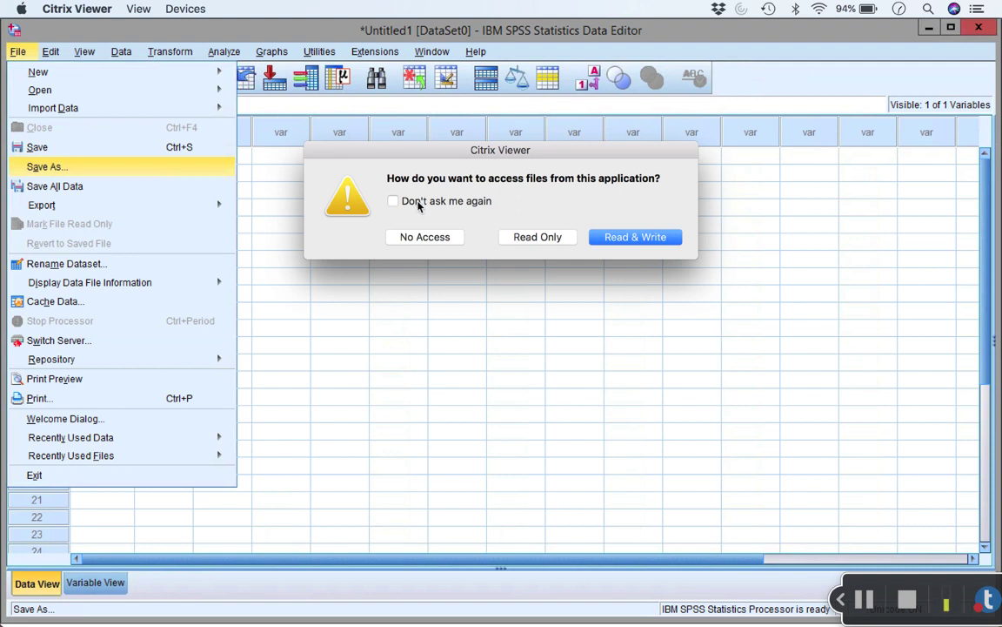
click(647, 242)
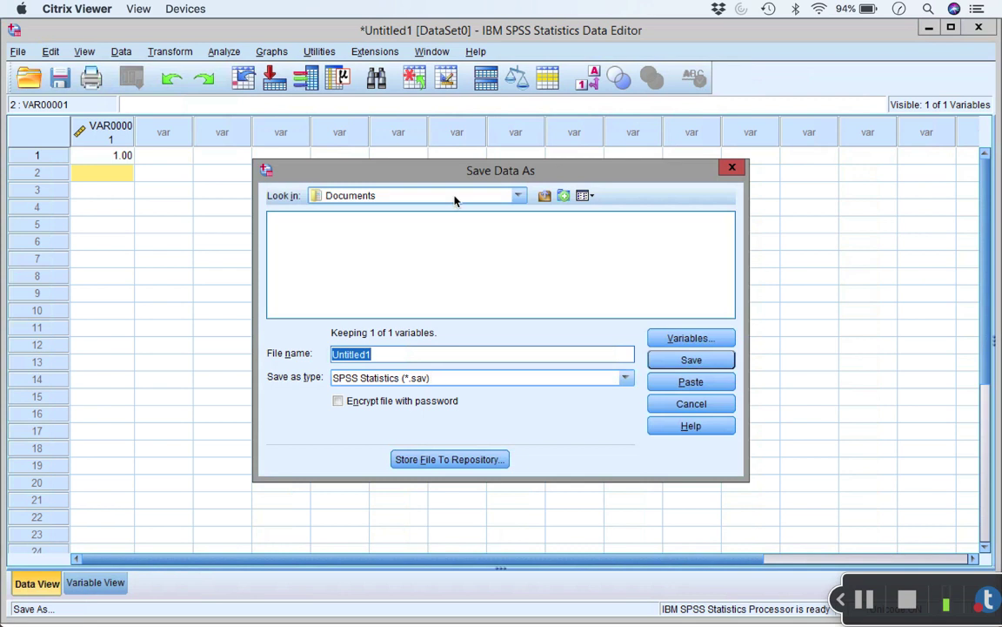
Browse to Local Disk (C:) > Users > home folder > Documents, then cancel the save dialog.
click(519, 196)
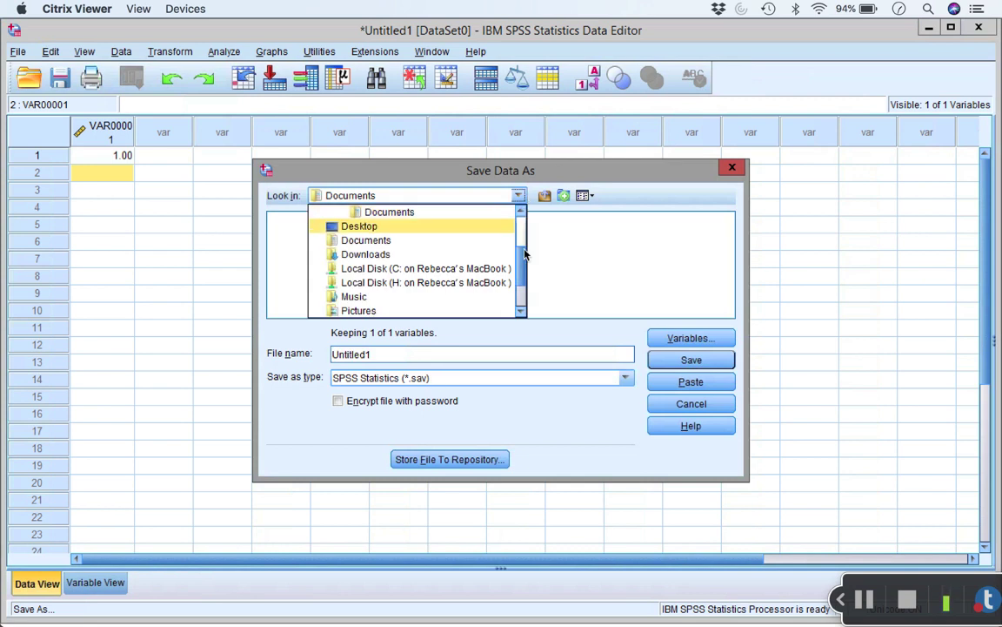
click(470, 271)
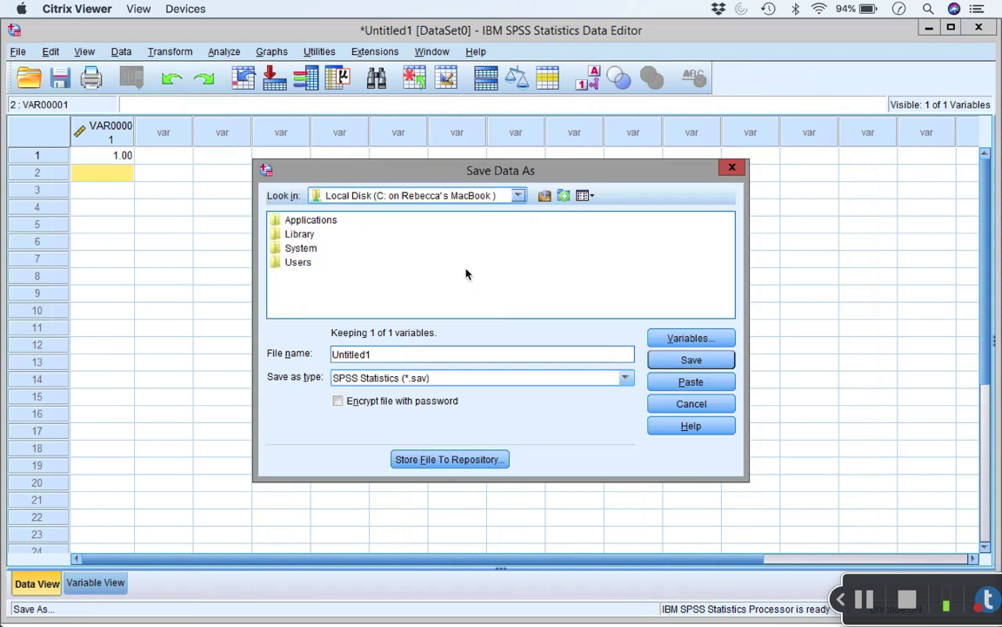
click(301, 249)
double_click(299, 262)
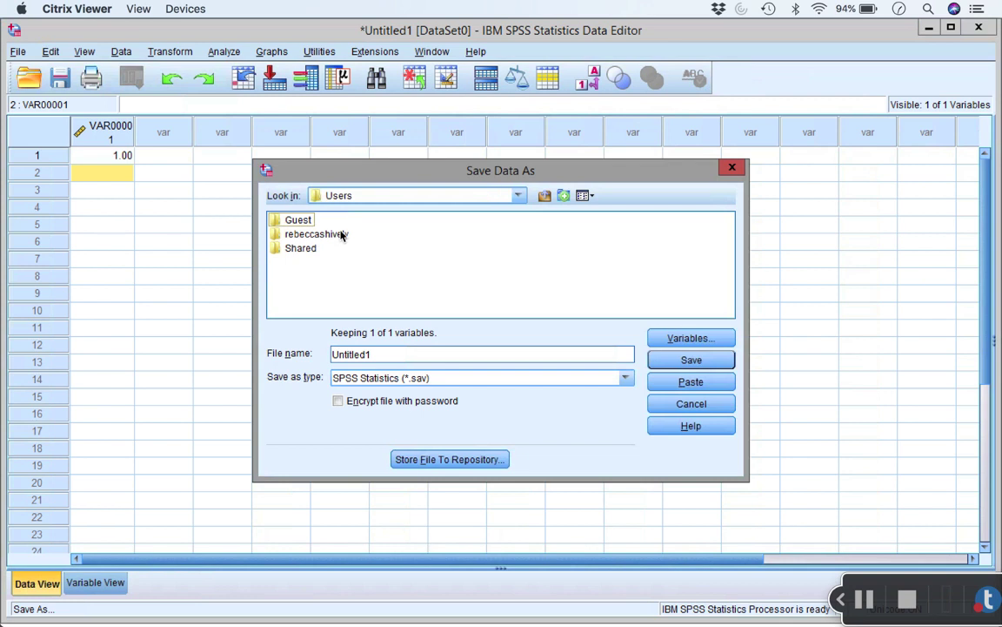
click(338, 235)
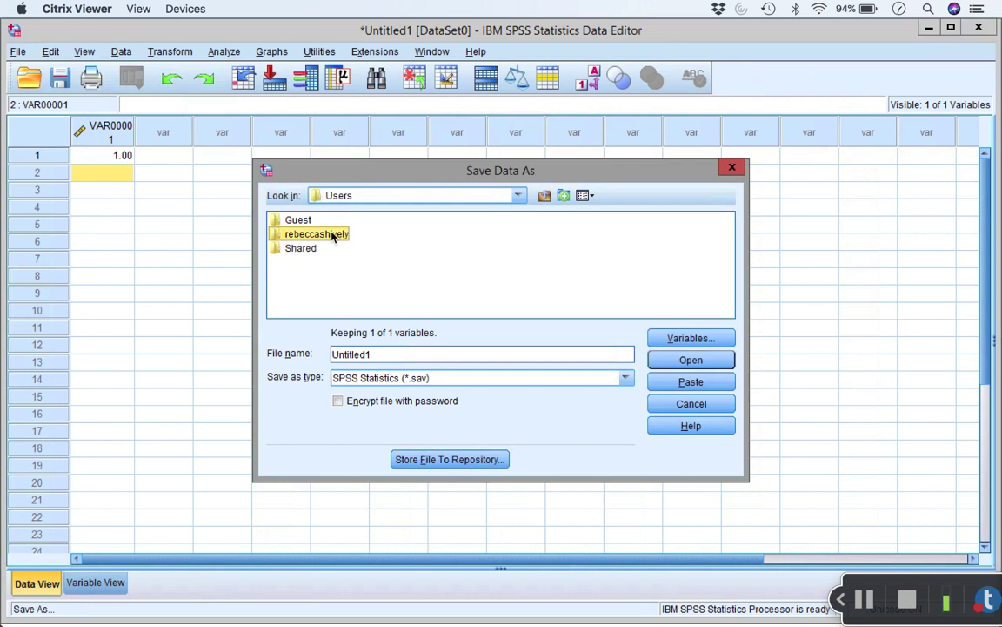
double_click(286, 240)
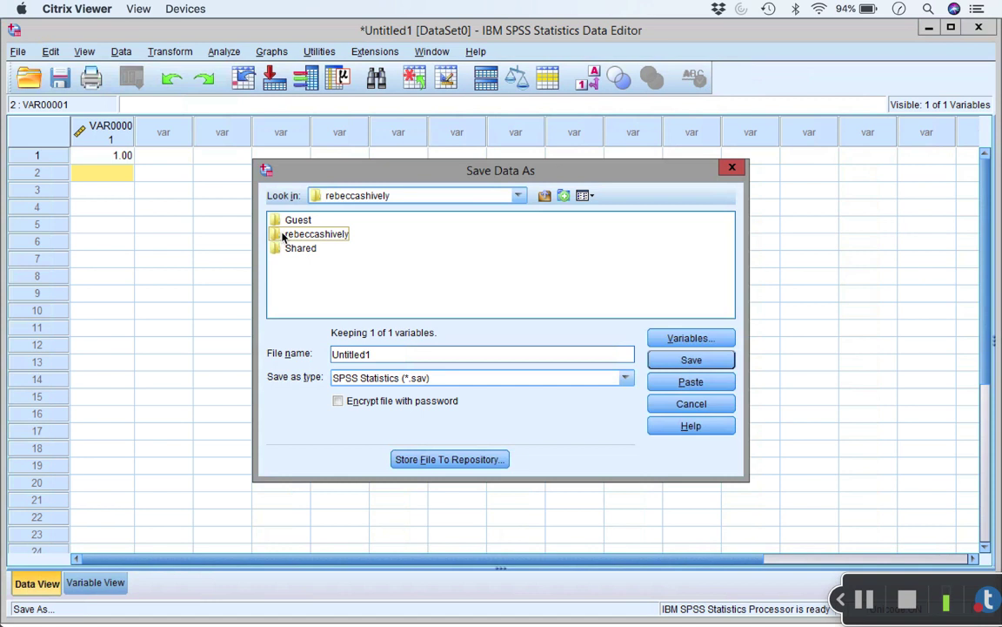
double_click(285, 234)
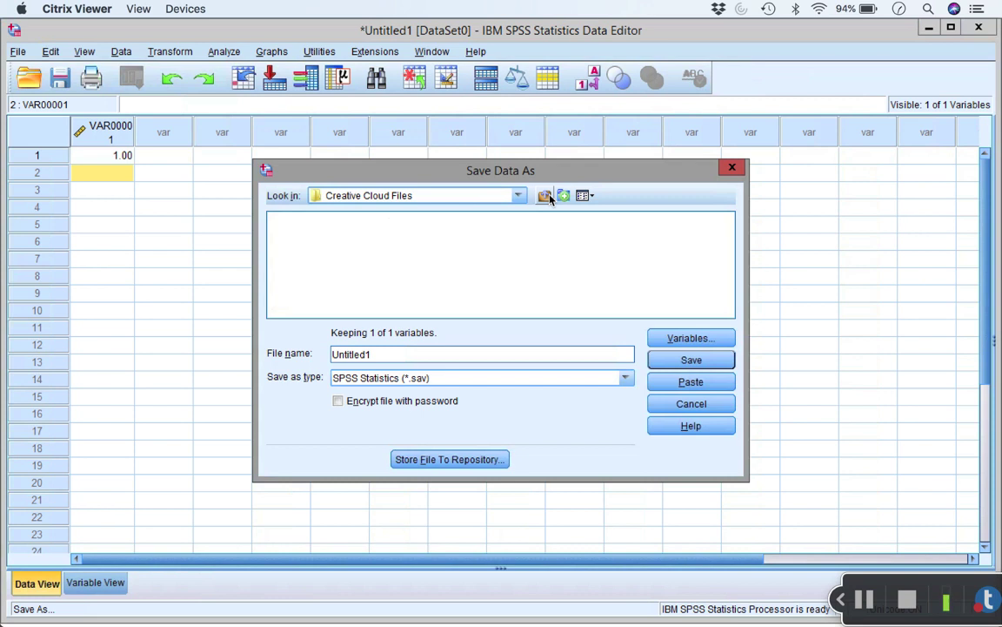
click(545, 196)
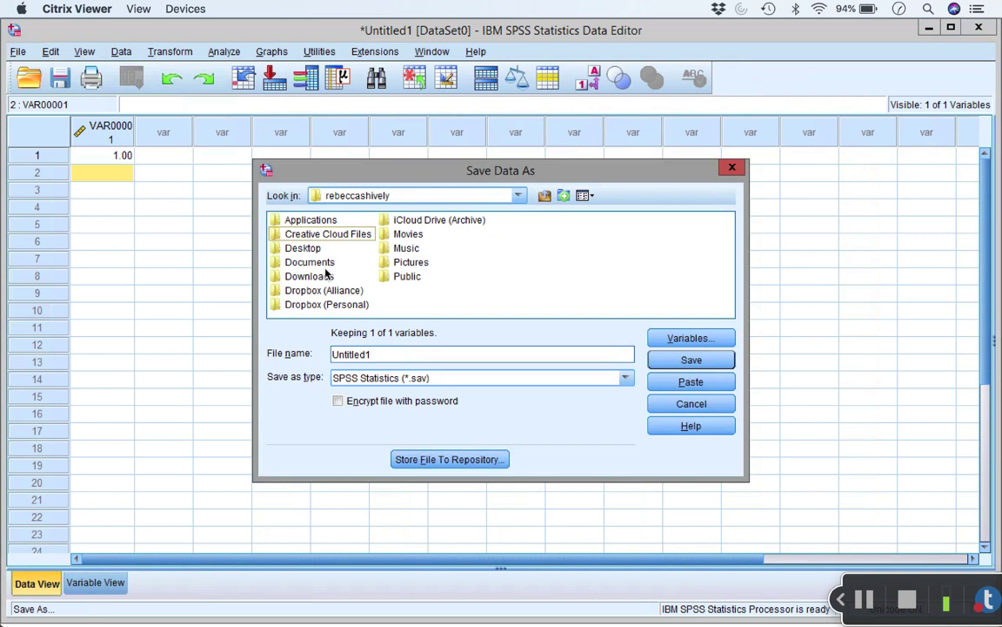
click(313, 264)
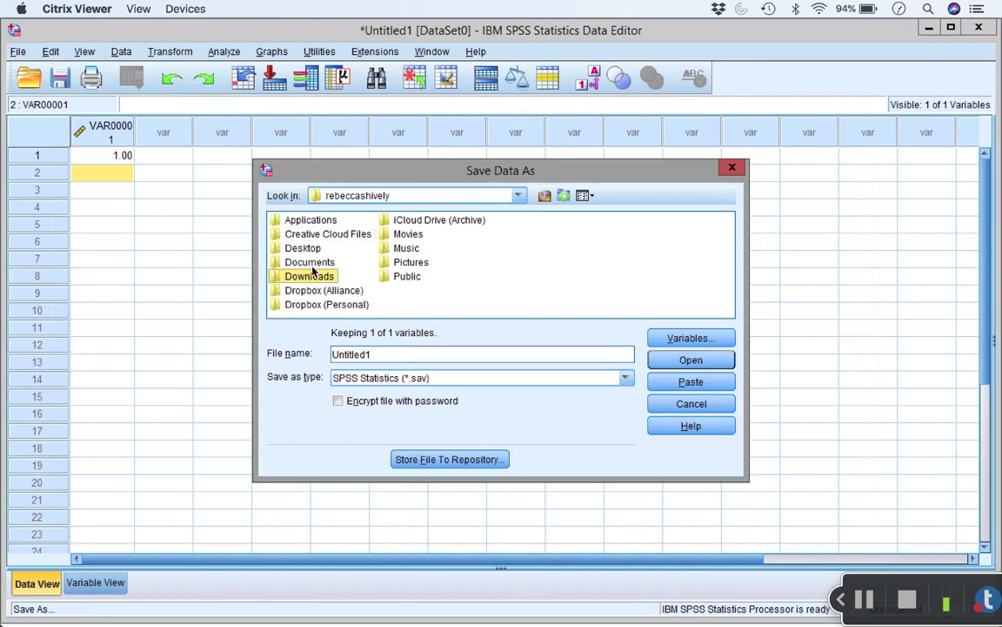
click(694, 360)
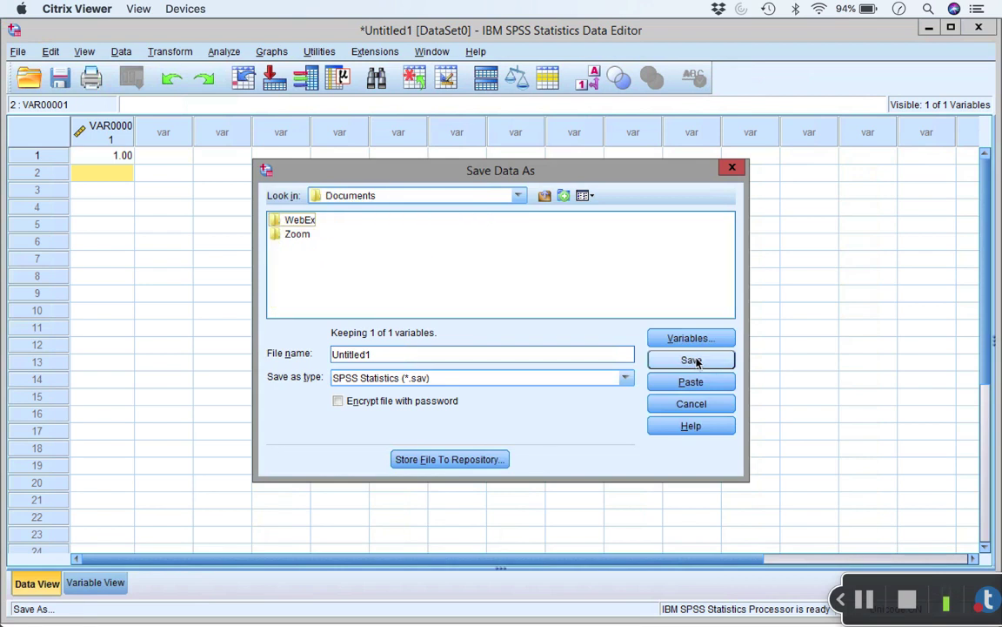
click(691, 403)
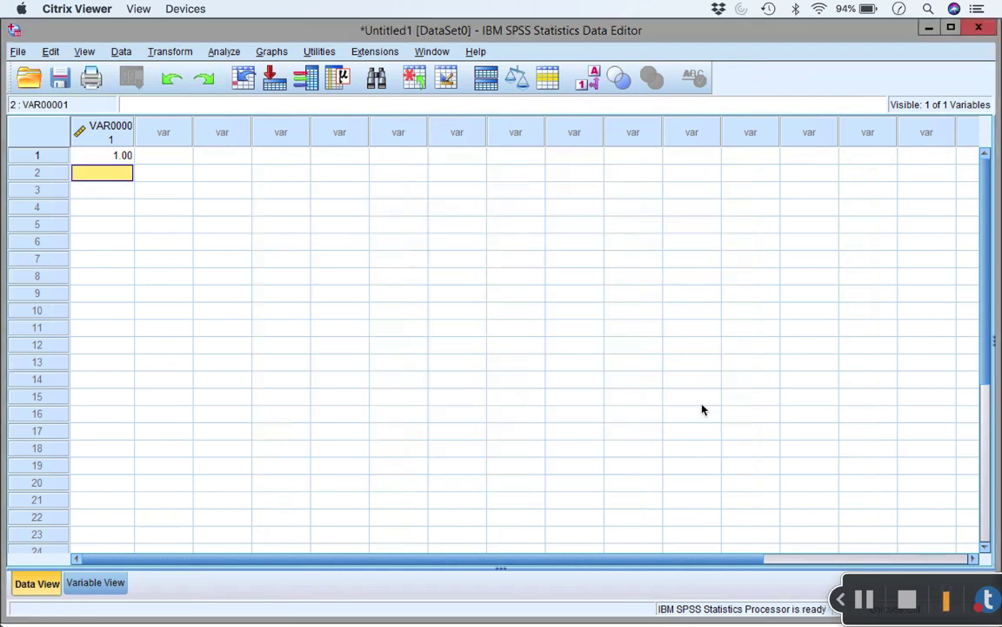
click(126, 154)
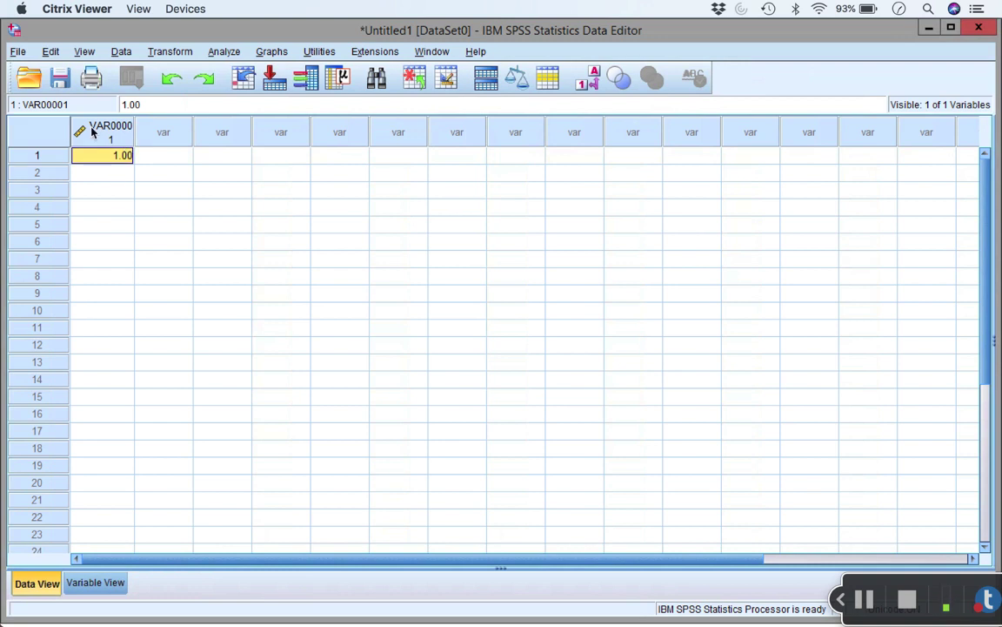
Open the Open Data dialog via File > Open > Data.
click(26, 53)
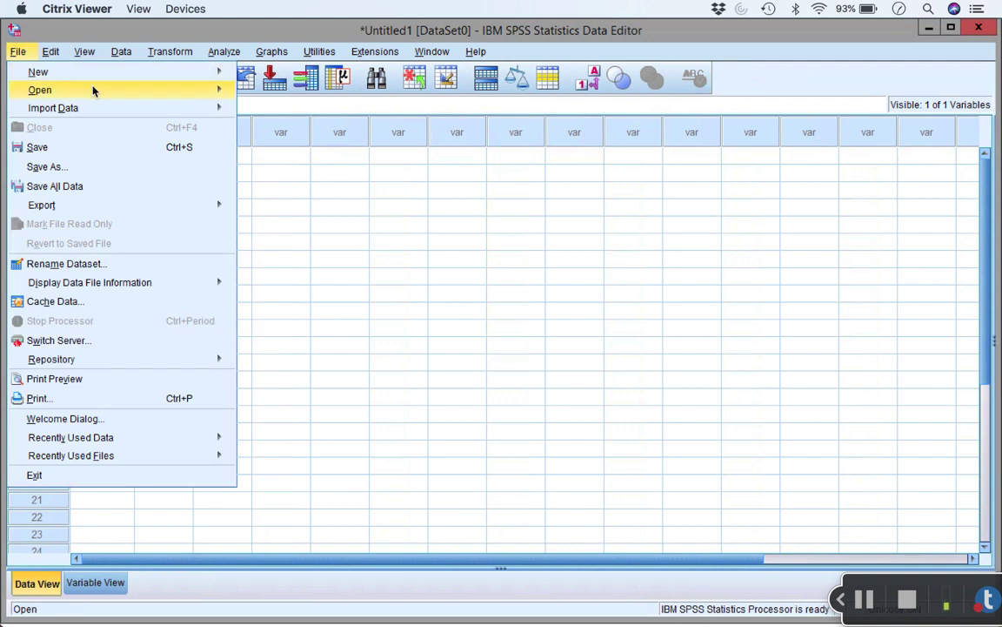
mouse_move(102, 91)
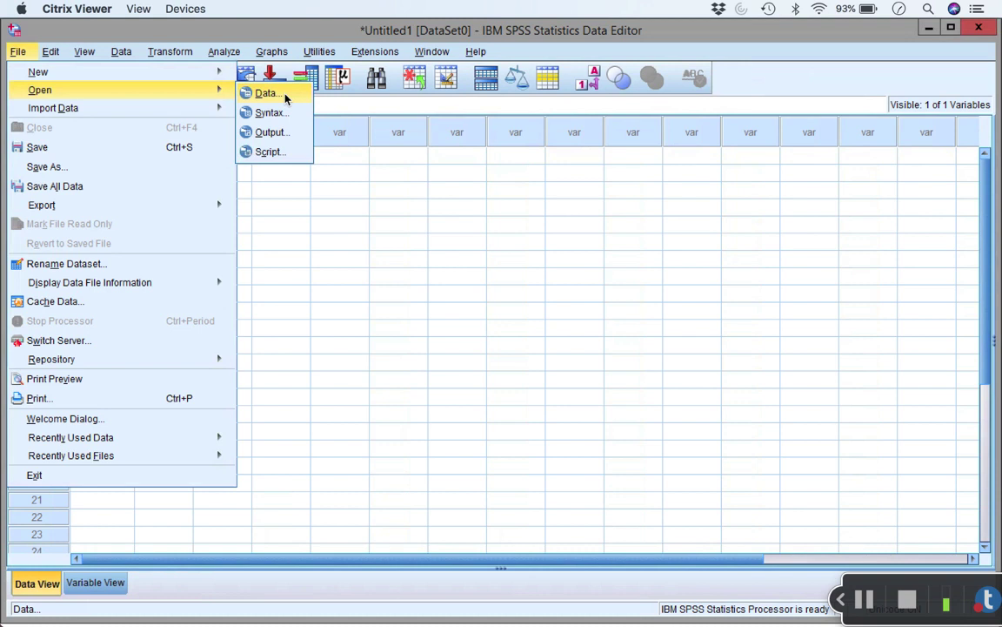
click(285, 98)
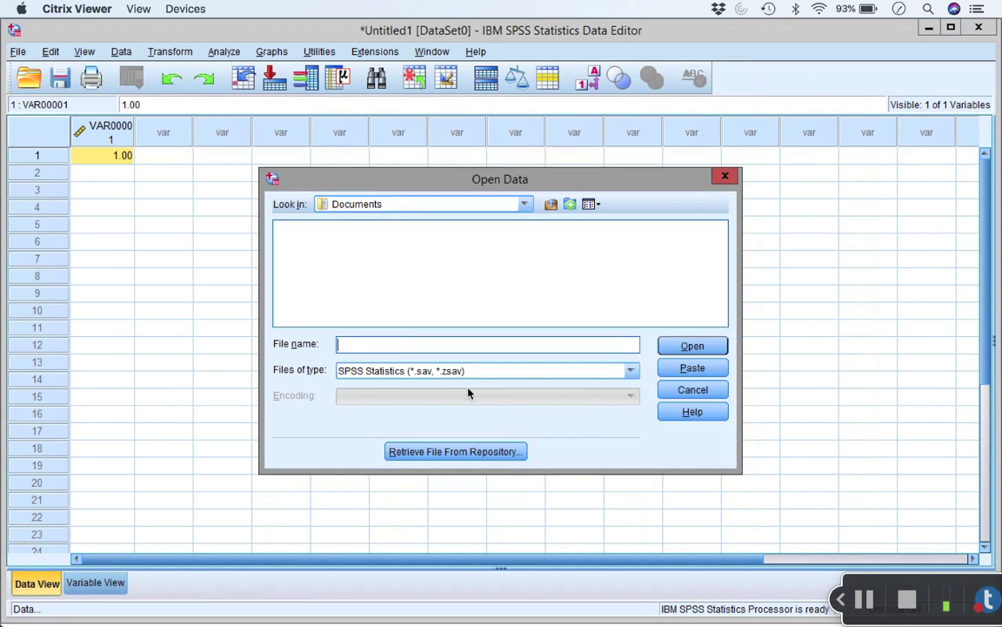
Set Files of type to All Files in the Open Data dialog.
click(523, 376)
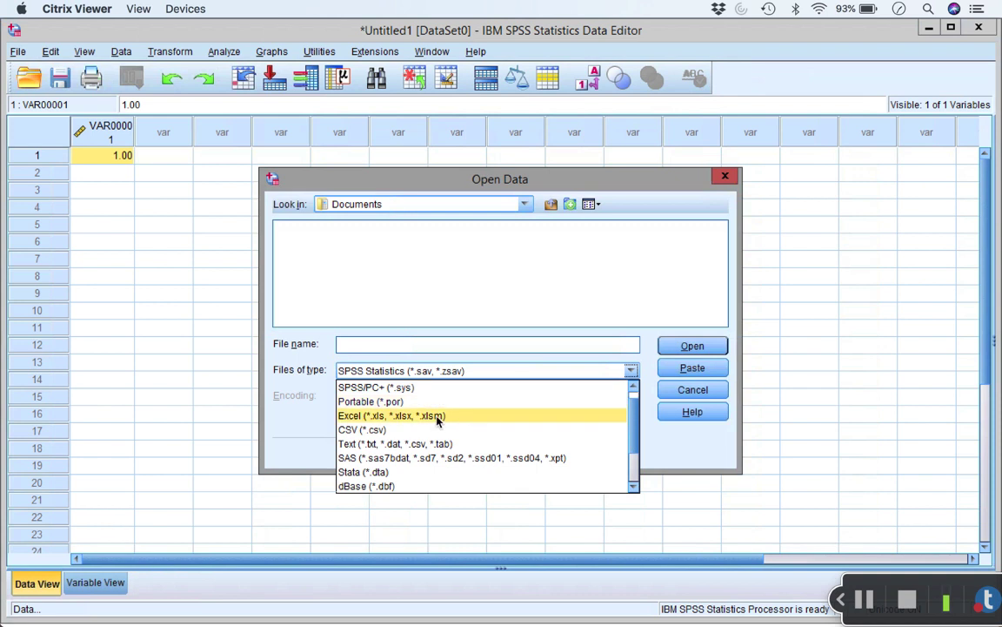
scroll(438, 418, down, 2)
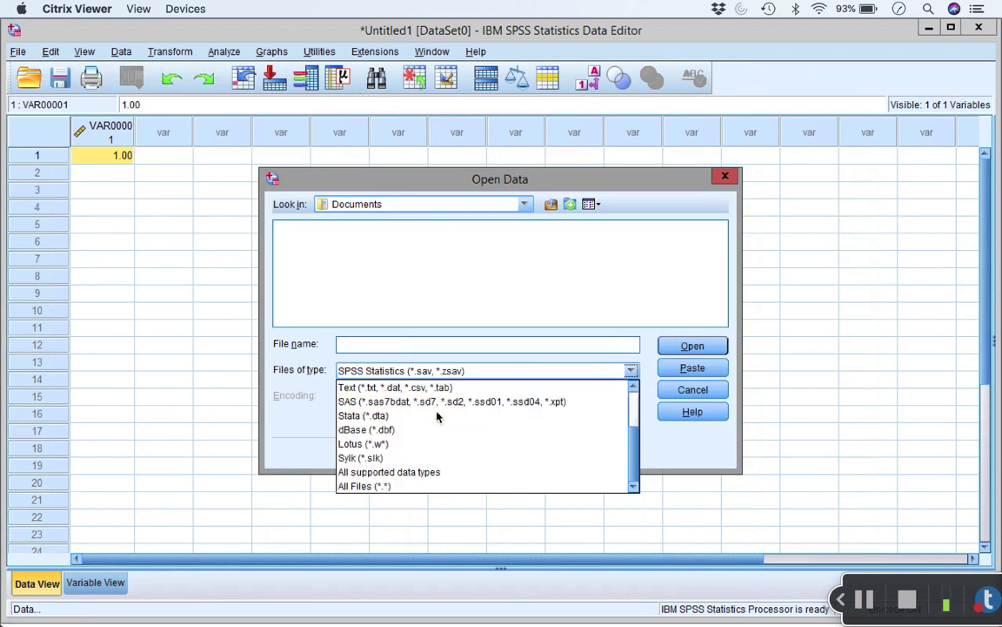
click(389, 488)
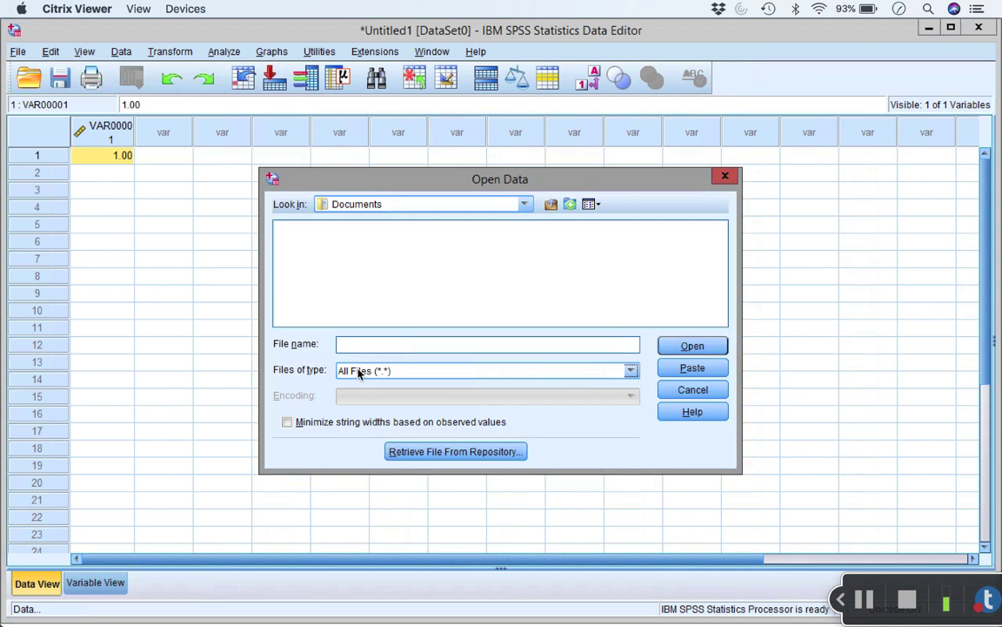
Navigate to C: > Users > home folder > Desktop and select ACT scores by State.xlsx.
click(528, 206)
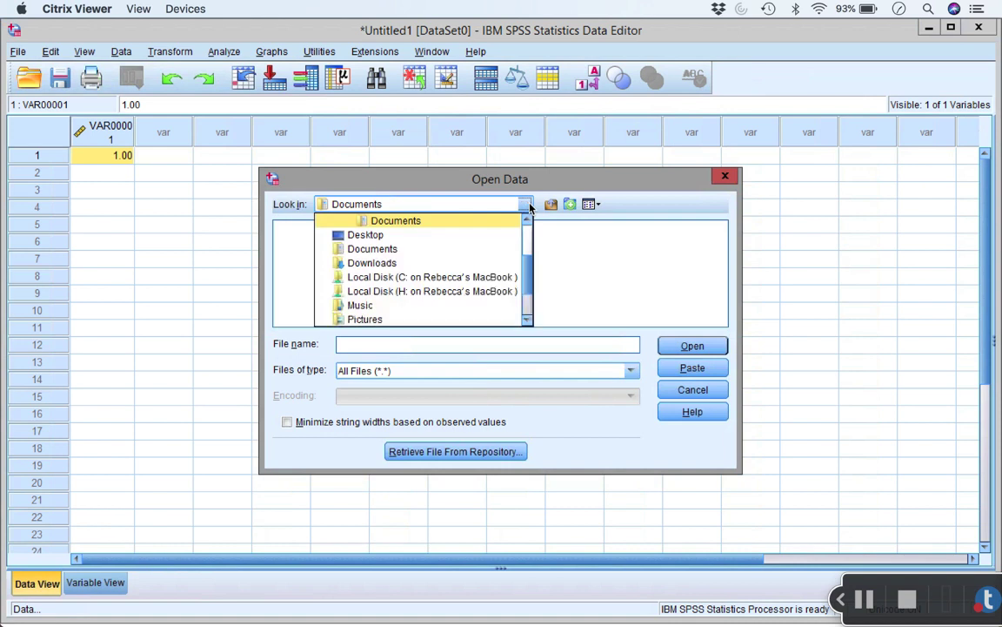
click(487, 278)
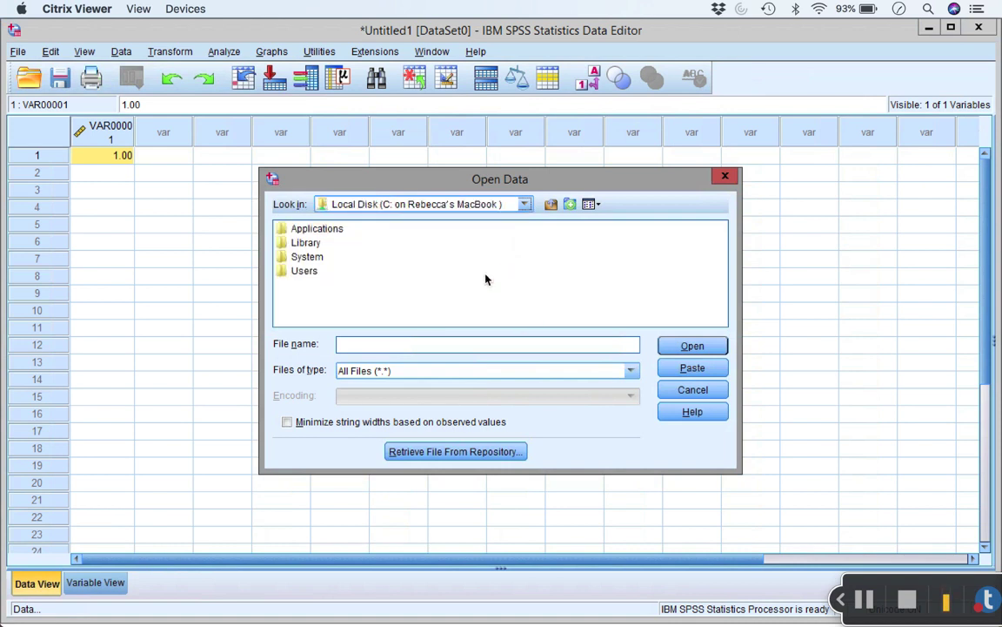
click(300, 257)
double_click(303, 271)
click(309, 244)
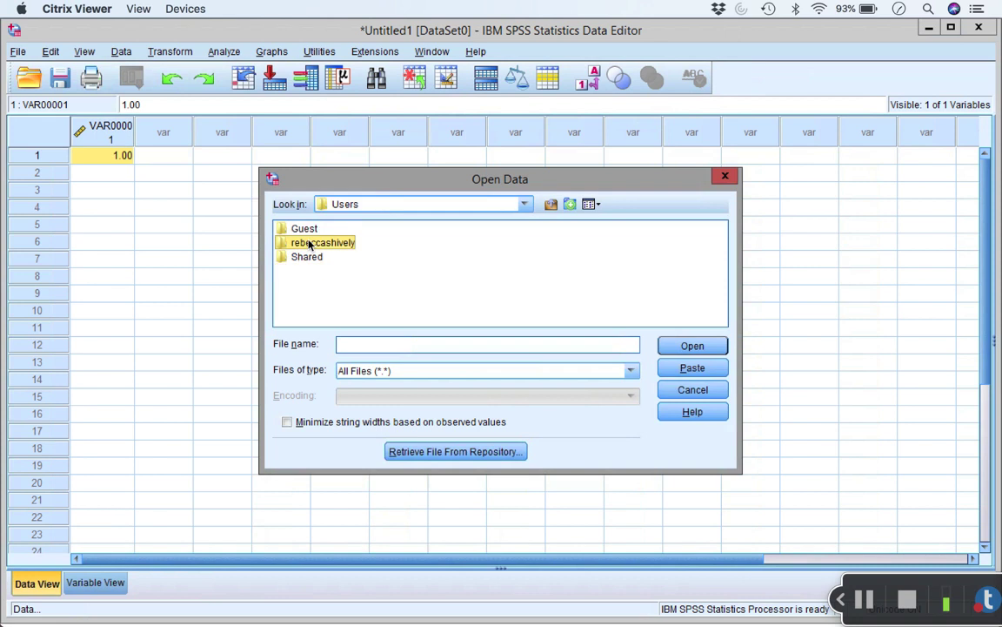
double_click(309, 244)
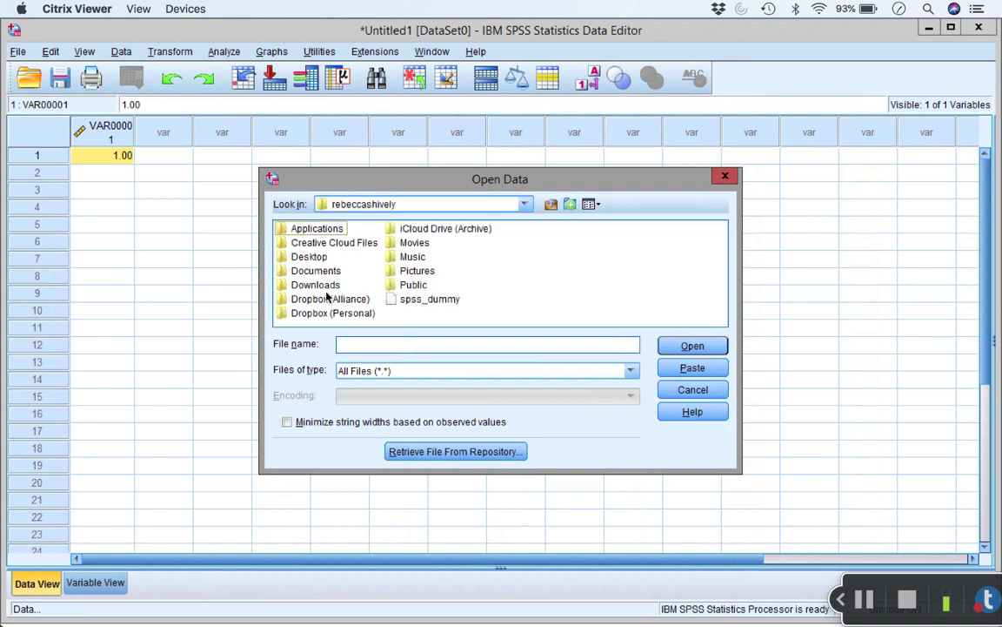
click(323, 258)
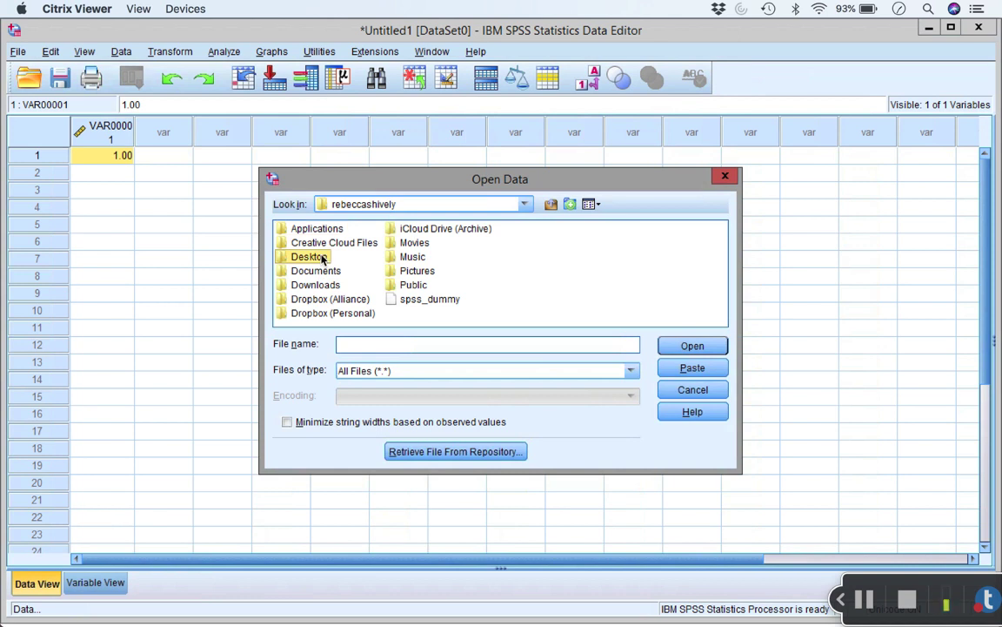
double_click(294, 258)
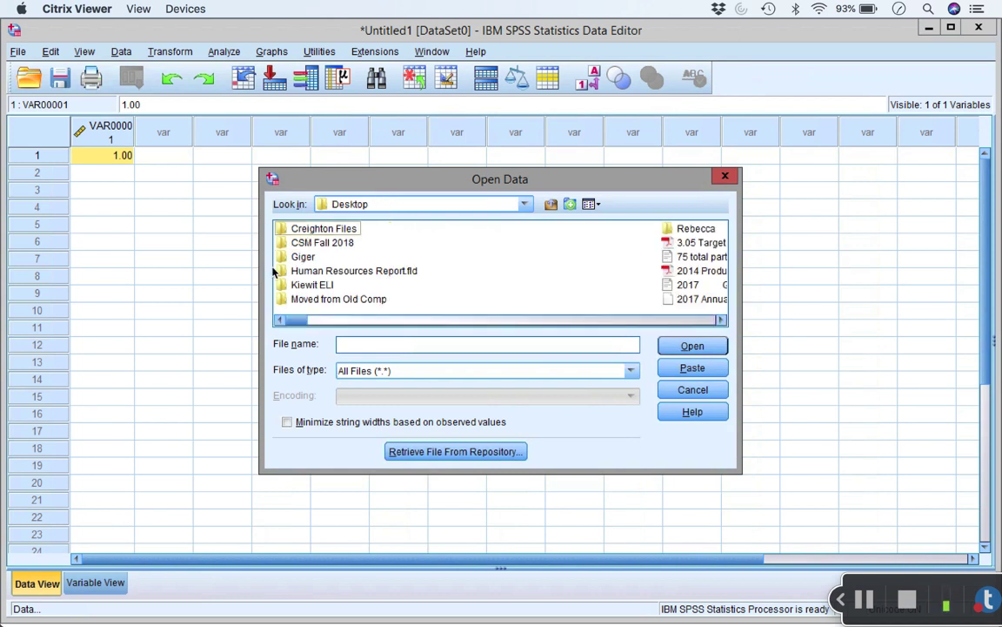
click(328, 320)
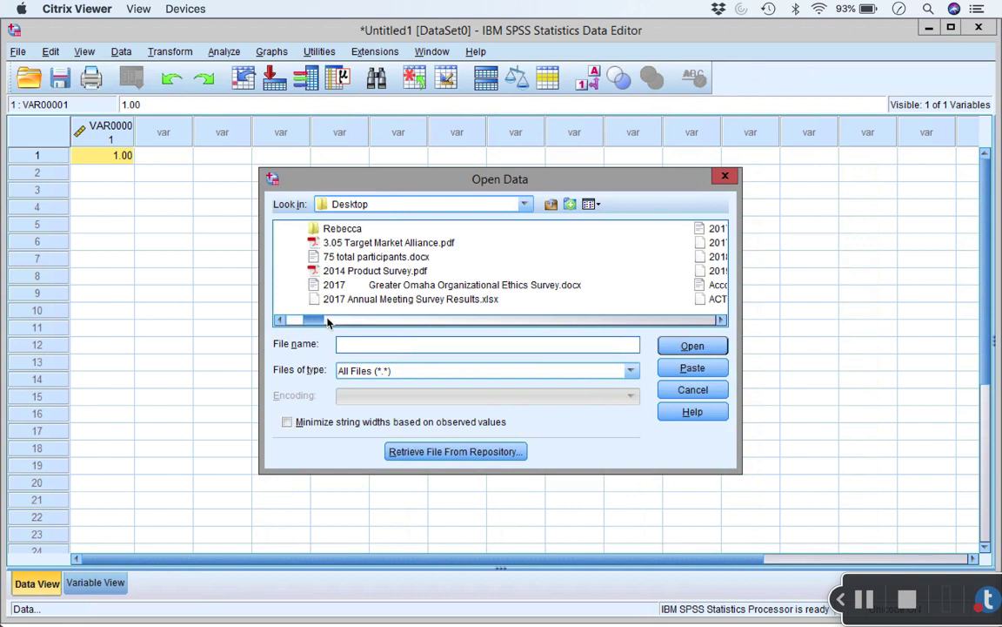
drag(328, 321, 340, 321)
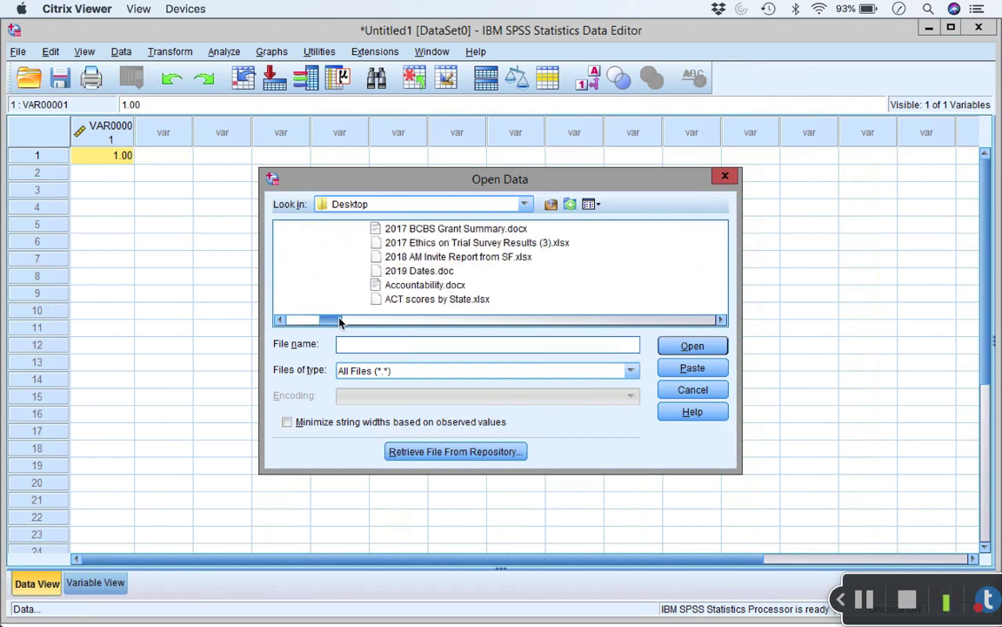
click(415, 302)
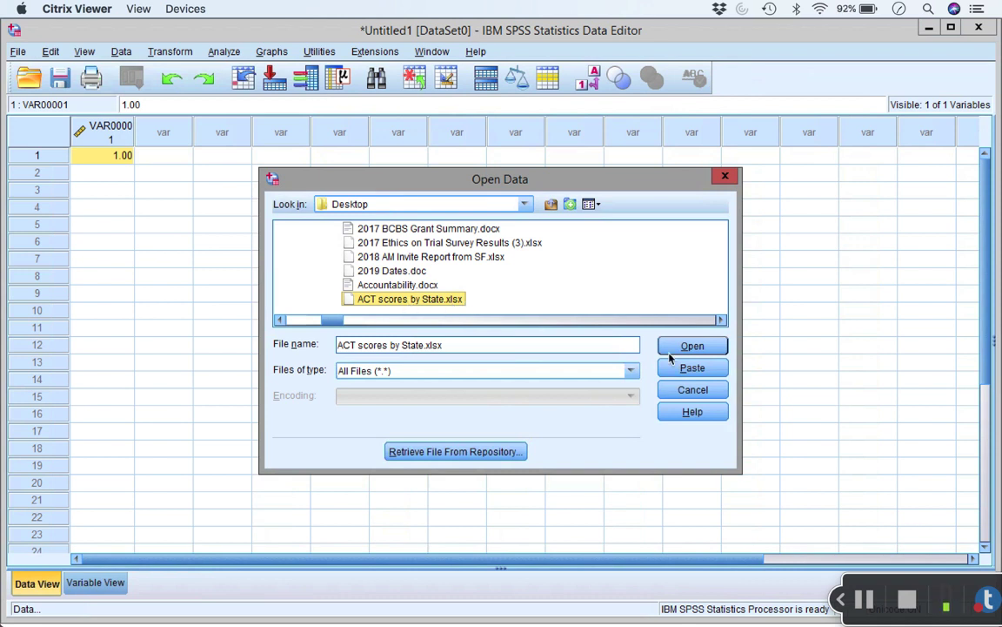
Open the workbook and import Sheet1 with variable names read from the first row.
click(693, 346)
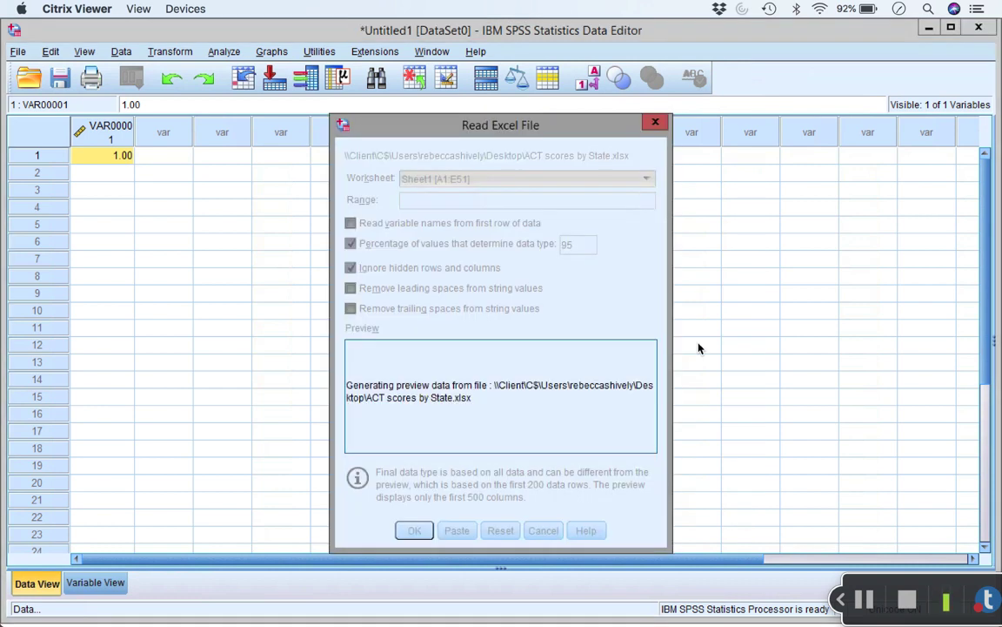
drag(534, 125, 515, 128)
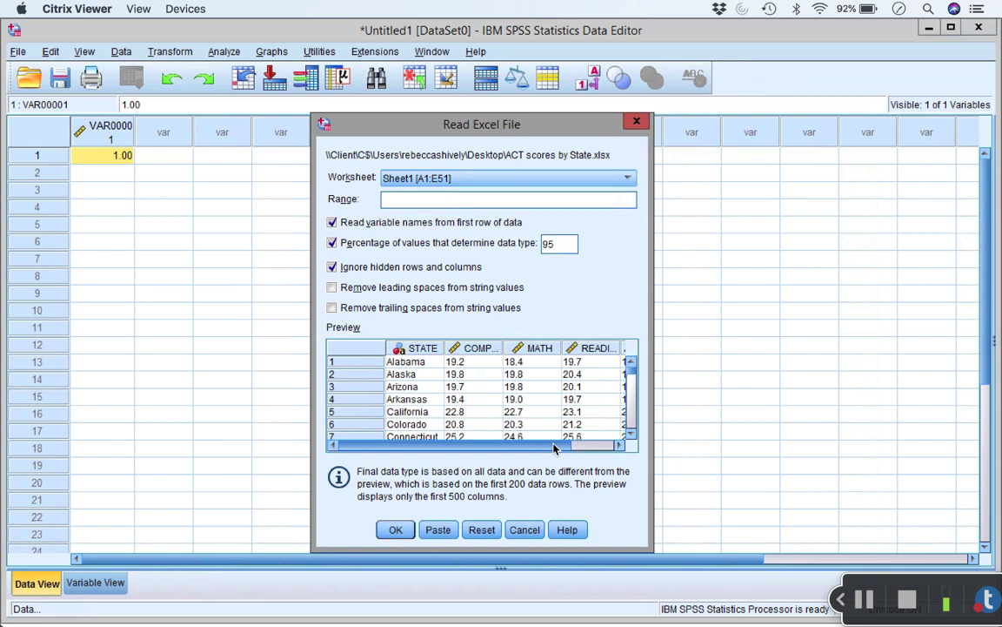
click(397, 530)
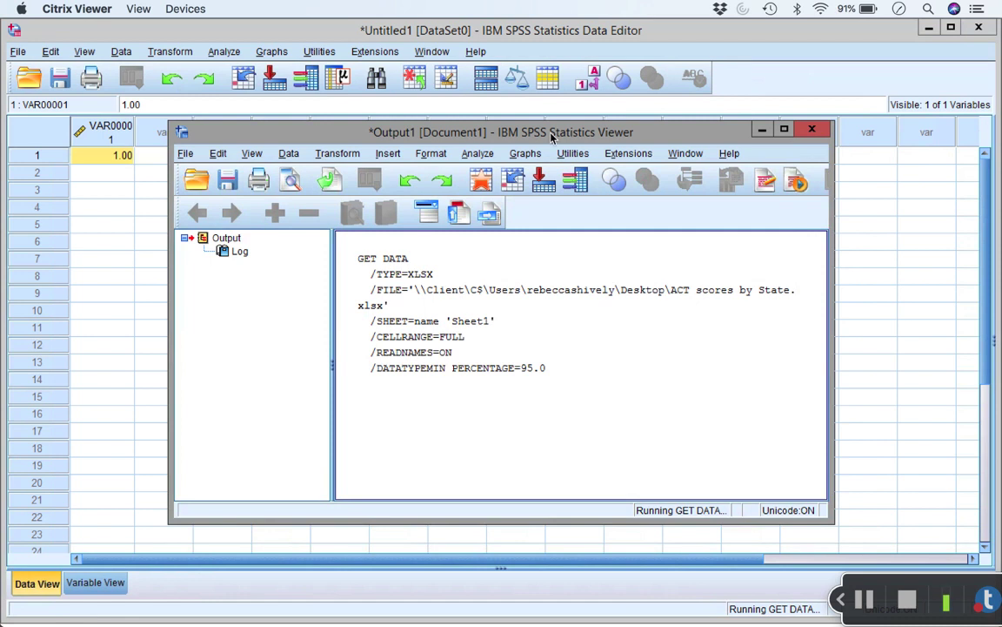
Minimize the Output Viewer to show the STATE, COMPOSITE, MATH, READING and SCIENCE data.
click(528, 267)
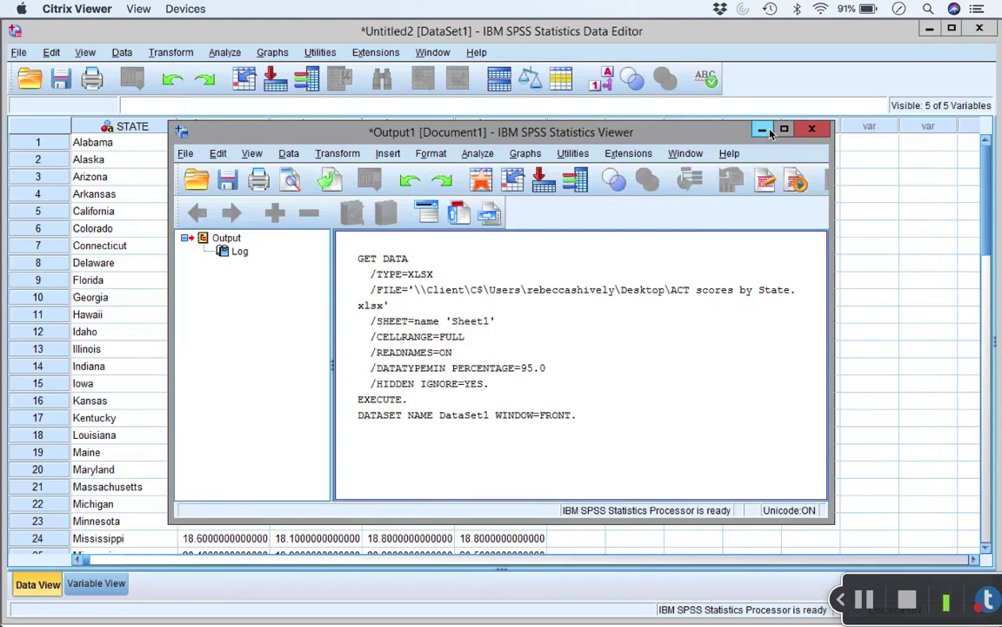
click(762, 129)
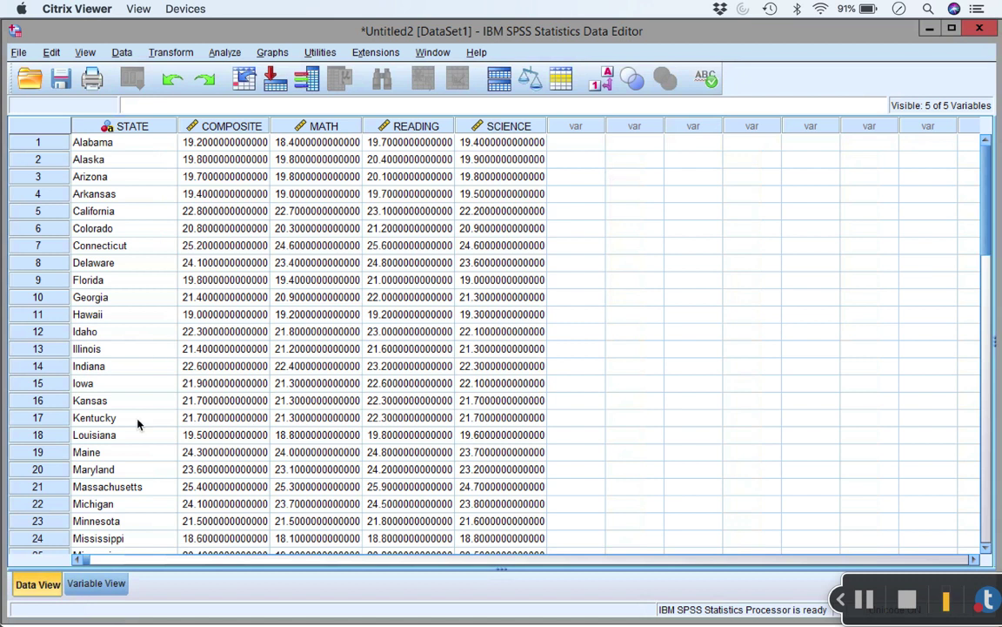
In Variable View, change COMPOSITE's decimals from 15 to 2.
click(109, 589)
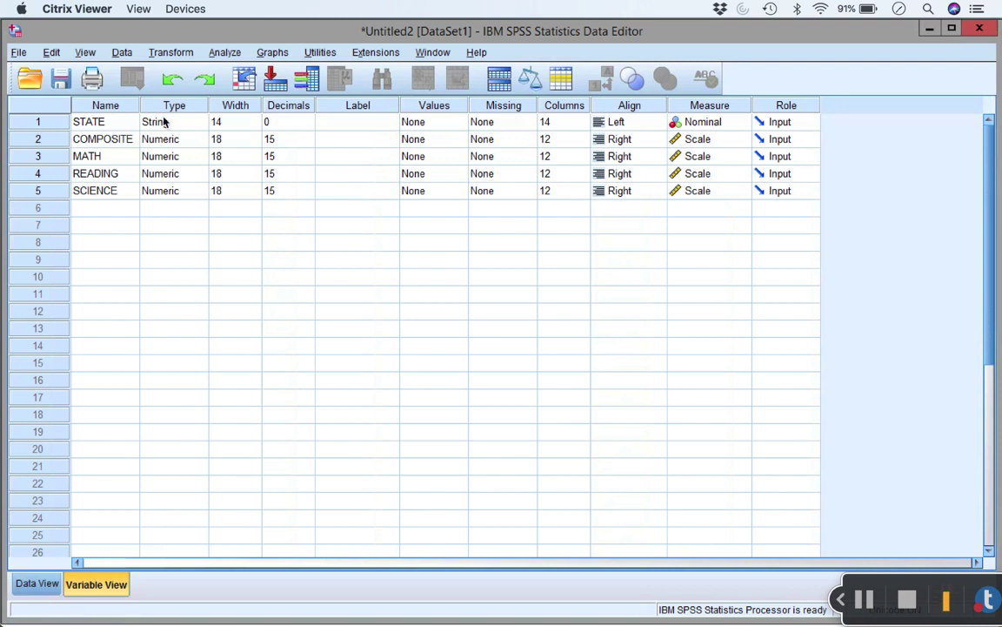
click(190, 110)
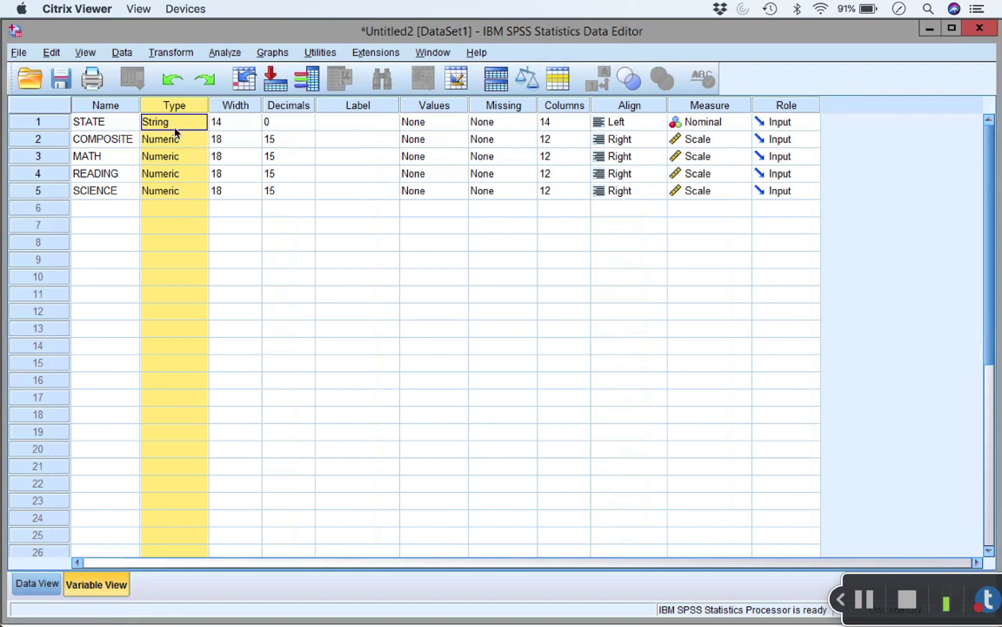
click(195, 143)
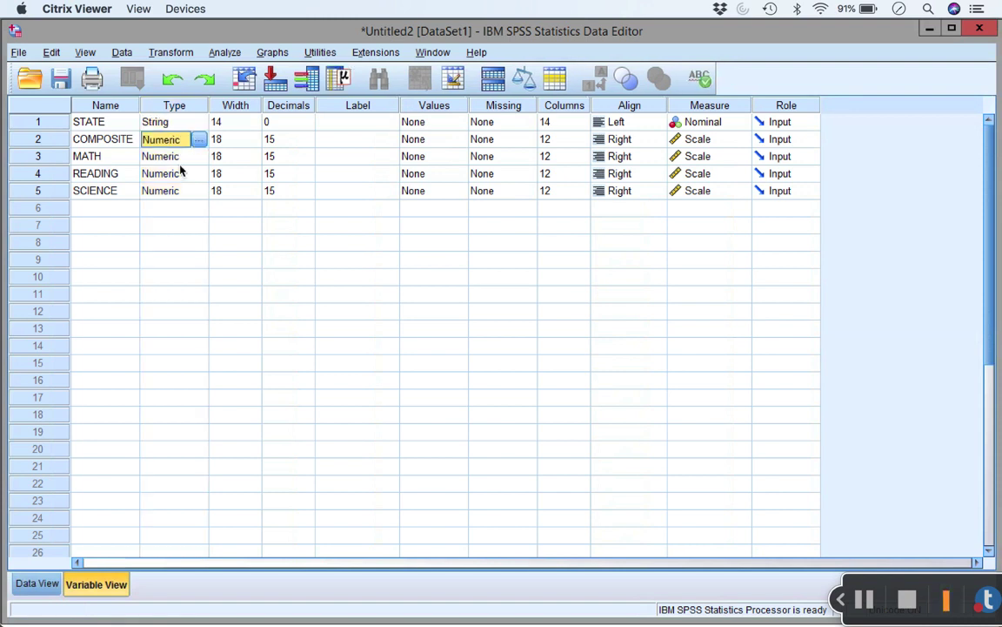
click(291, 142)
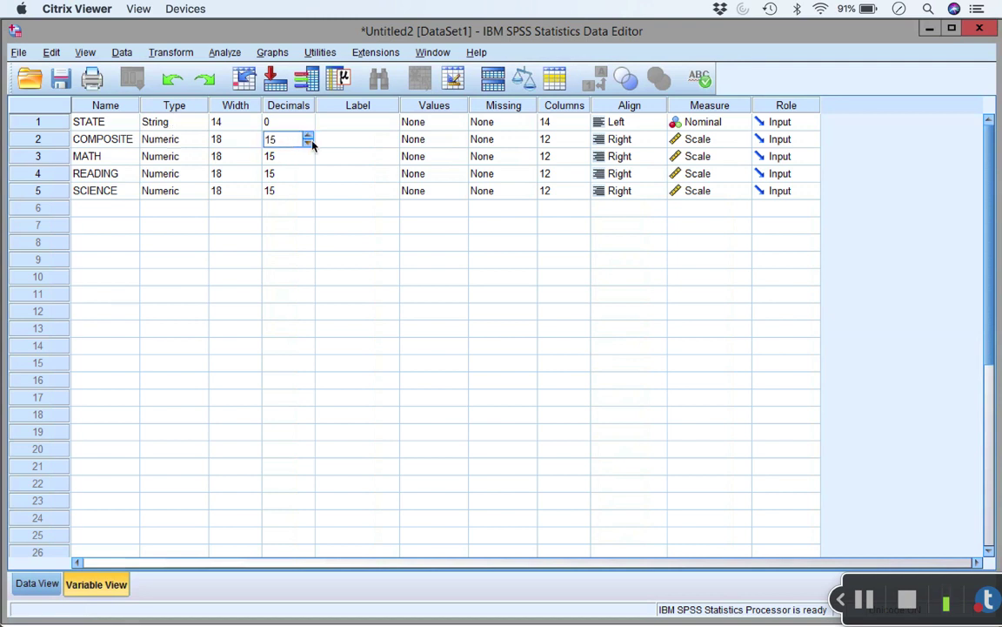
drag(300, 141, 246, 142)
text(2)
key(Tab)
Set MATH, READING and SCIENCE to 2 decimal places as well.
double_click(278, 157)
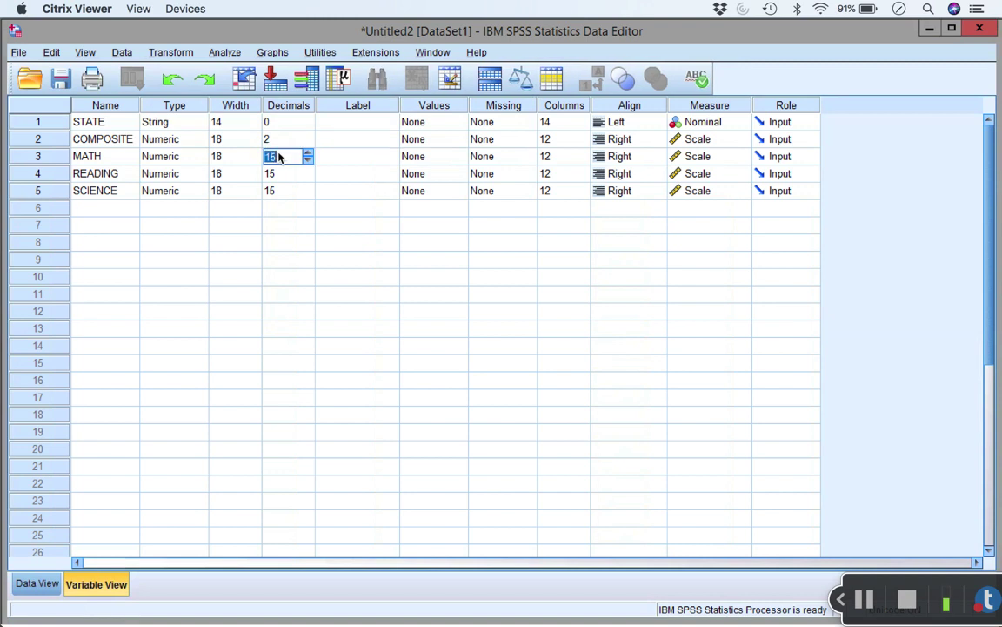
text(2)
key(Tab)
click(282, 161)
double_click(282, 175)
text(2)
key(Tab)
double_click(288, 191)
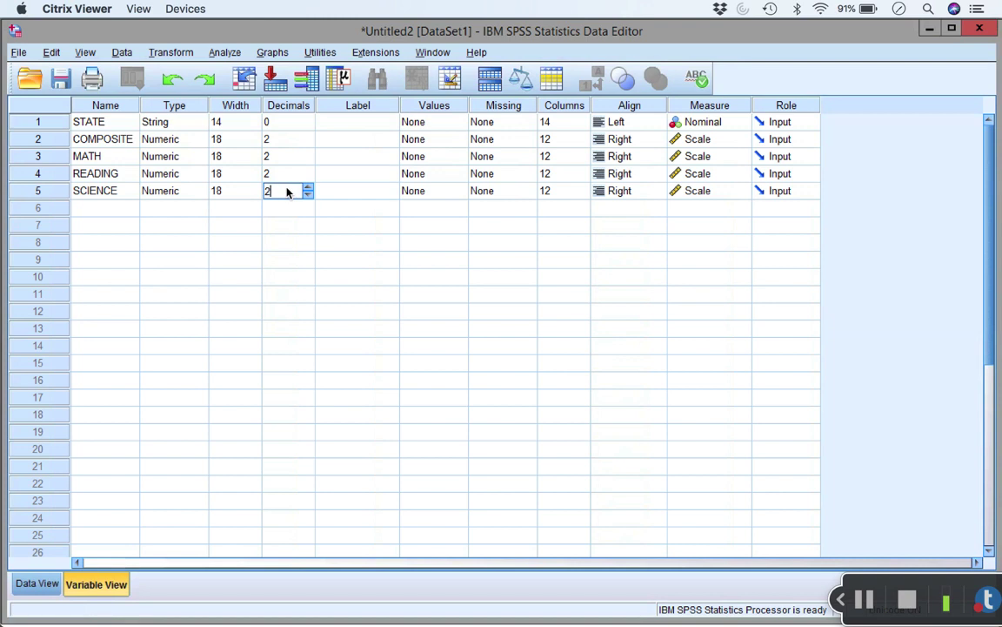
text(2)
key(Tab)
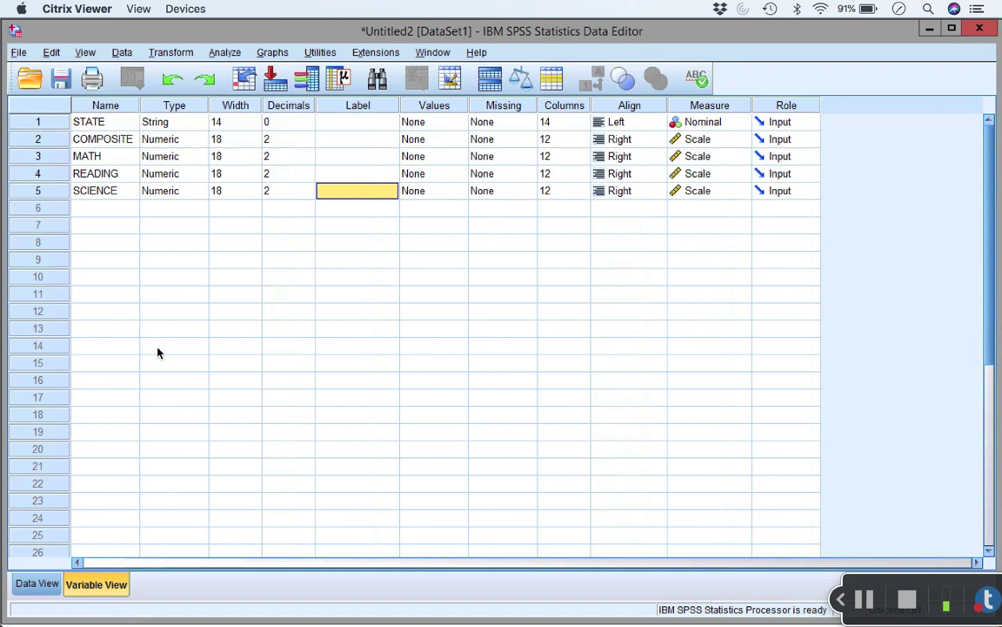
Switch to Data View to see every score column with two decimals.
click(43, 585)
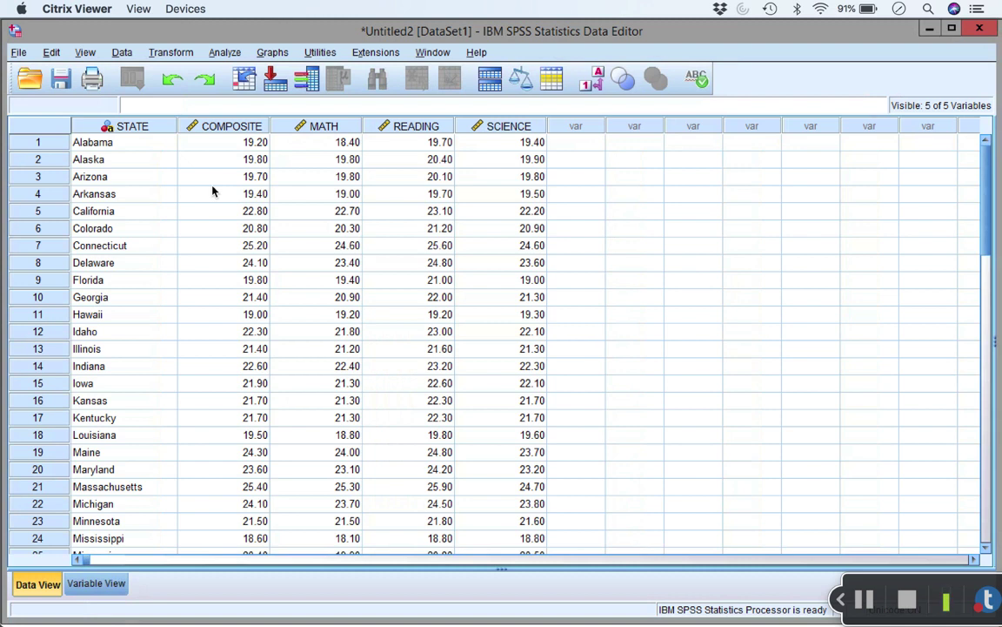
click(19, 53)
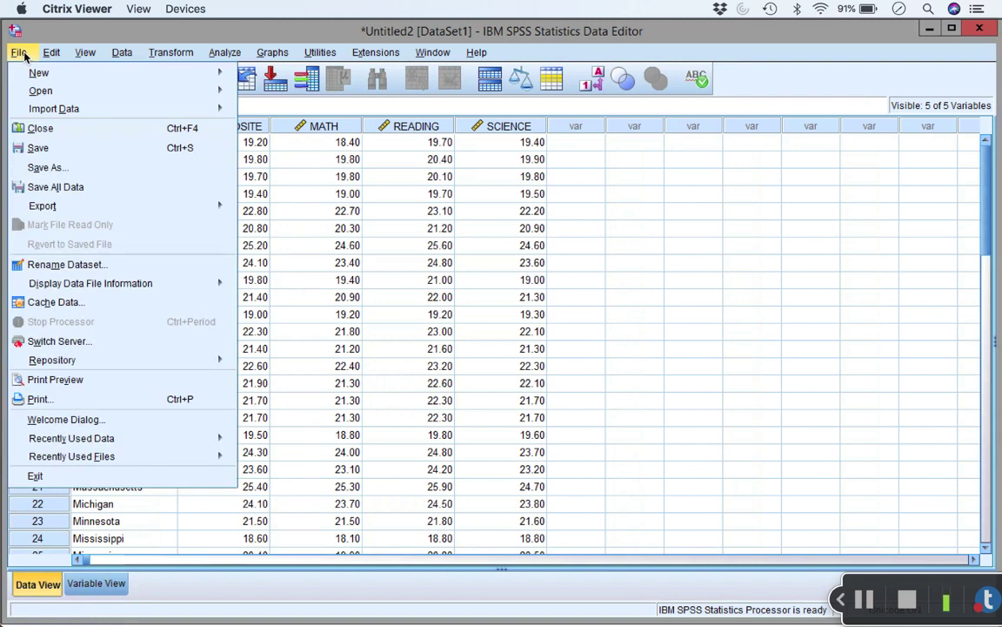
mouse_move(49, 98)
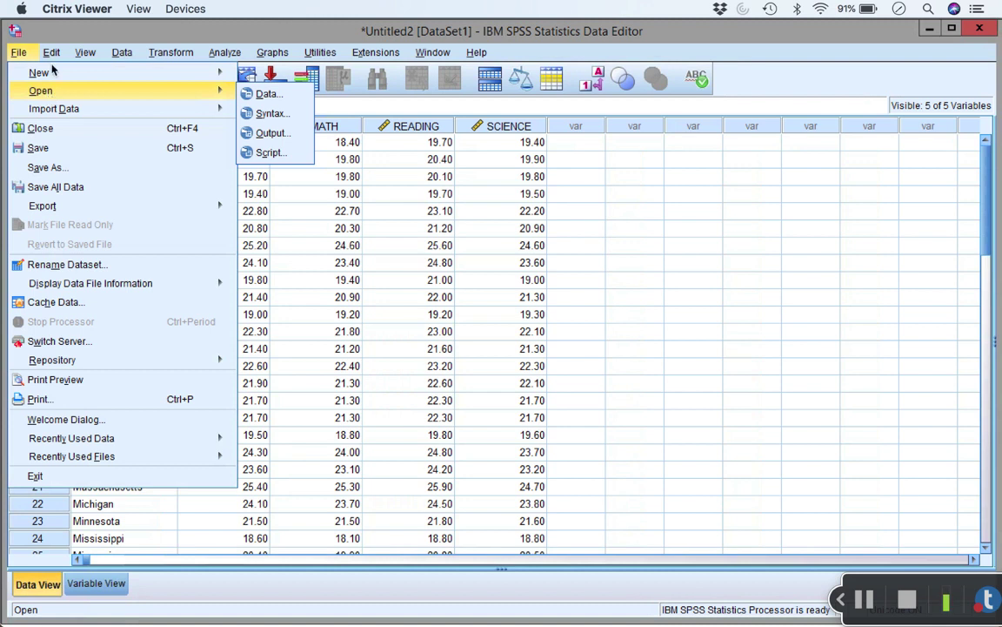
click(55, 53)
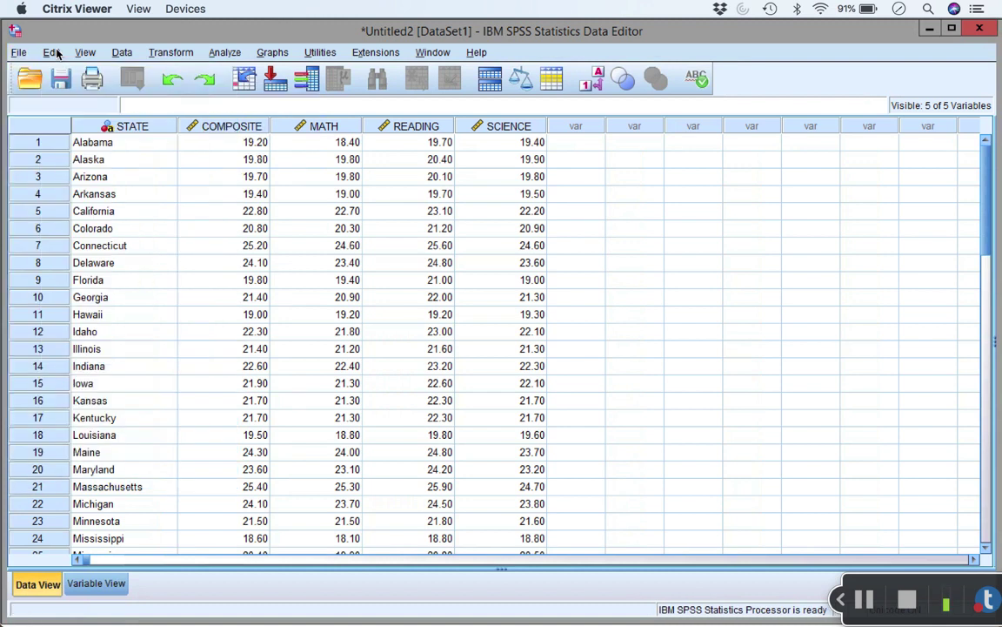